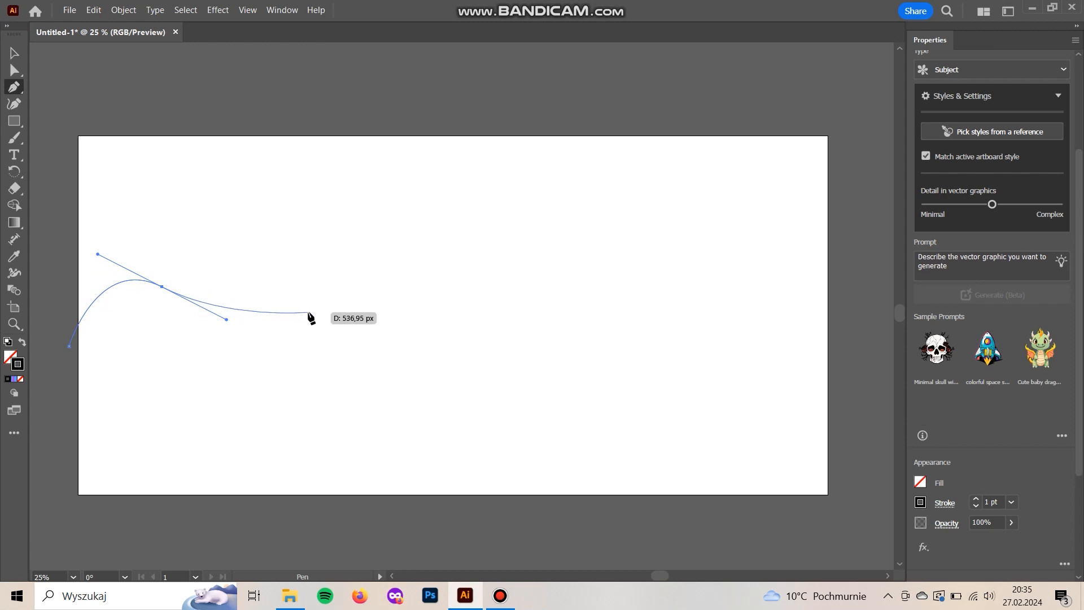
{"action": "key", "text": "ctrl+z"}
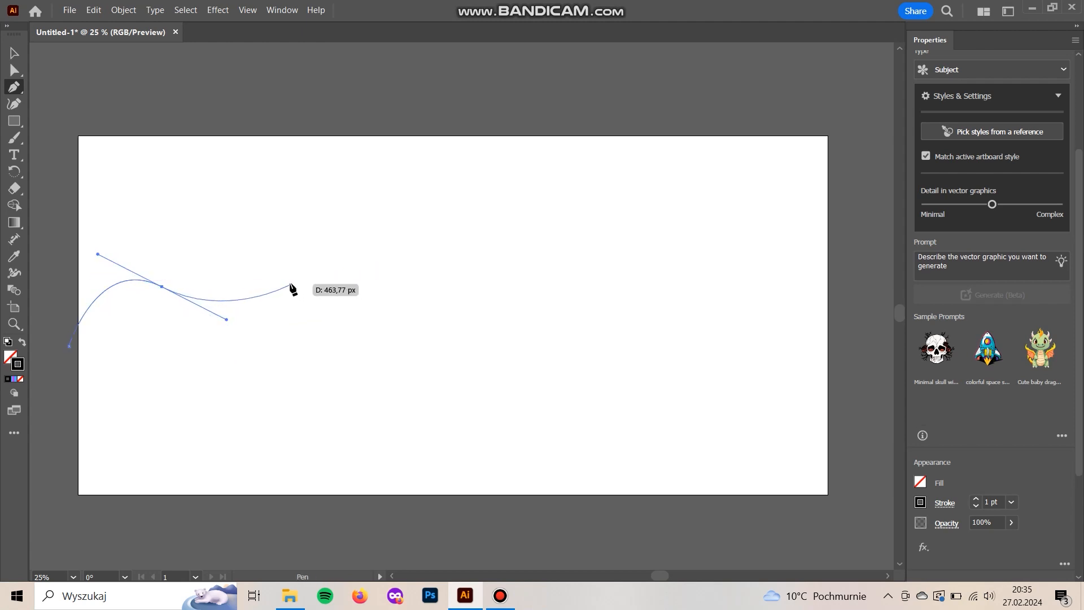
{"action": "left_click", "coordinate": [288, 283]}
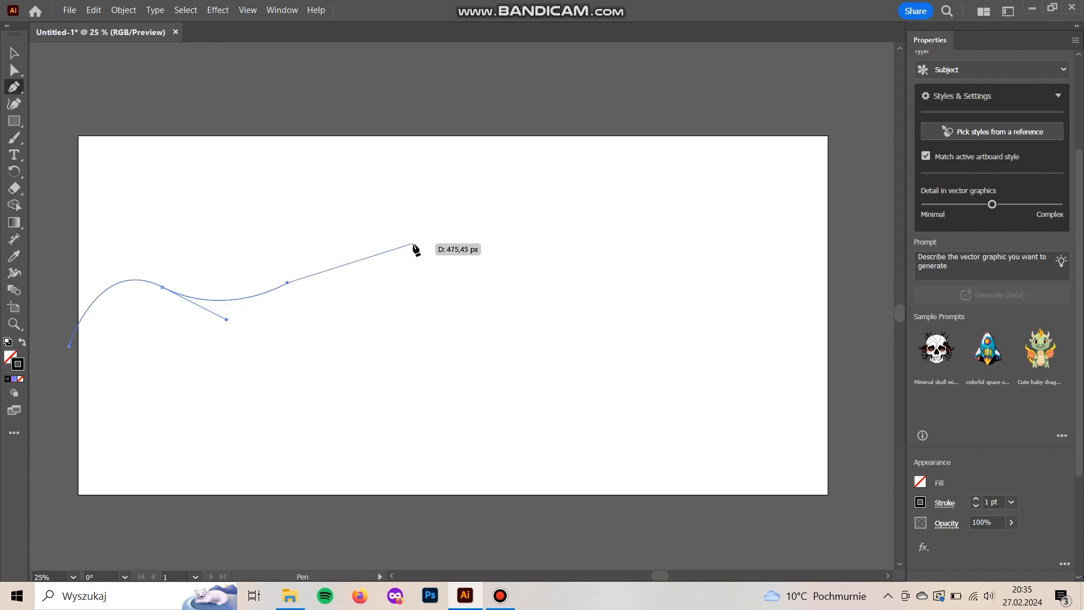
{"action": "left_click_drag", "start_coordinate": [418, 234], "coordinate": [471, 311]}
{"action": "key", "text": "ctrl+z"}
{"action": "key", "text": "ctrl+z"}
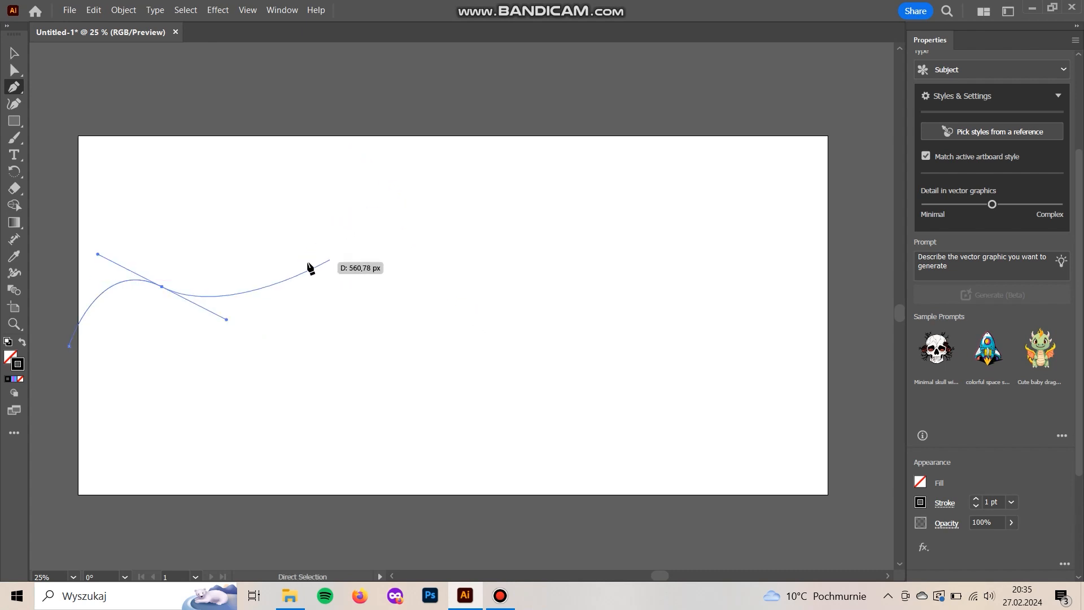
- Extend the started wave path with smooth Pen curves through a tall central crest, ending just past the artboard's right edge, and deselect it
{"action": "left_click_drag", "start_coordinate": [303, 270], "coordinate": [317, 244]}
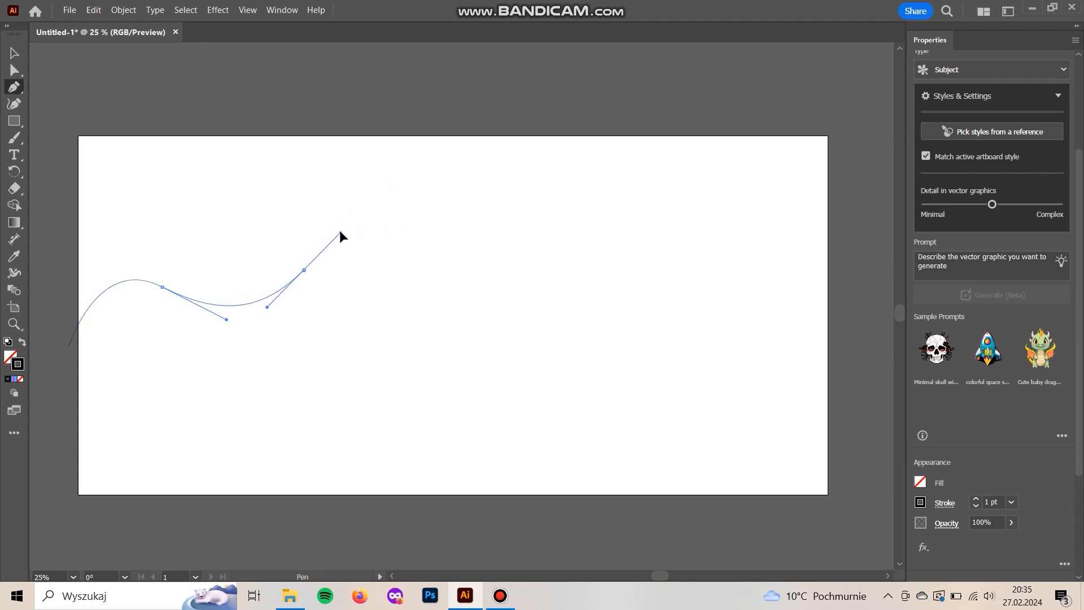
{"action": "left_click_drag", "start_coordinate": [475, 255], "coordinate": [543, 348]}
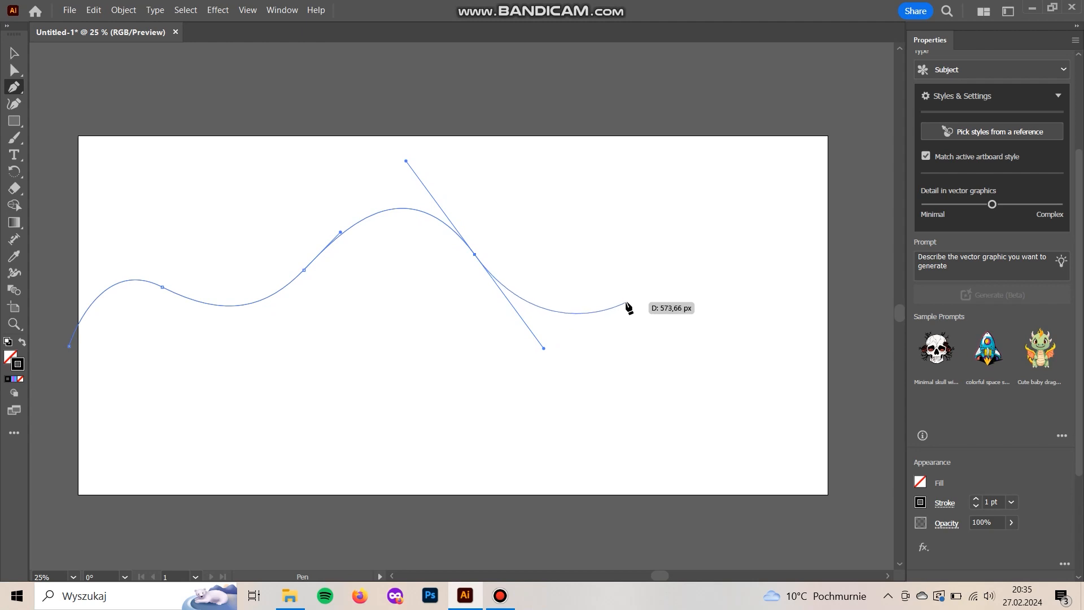
{"action": "left_click_drag", "start_coordinate": [624, 305], "coordinate": [646, 293]}
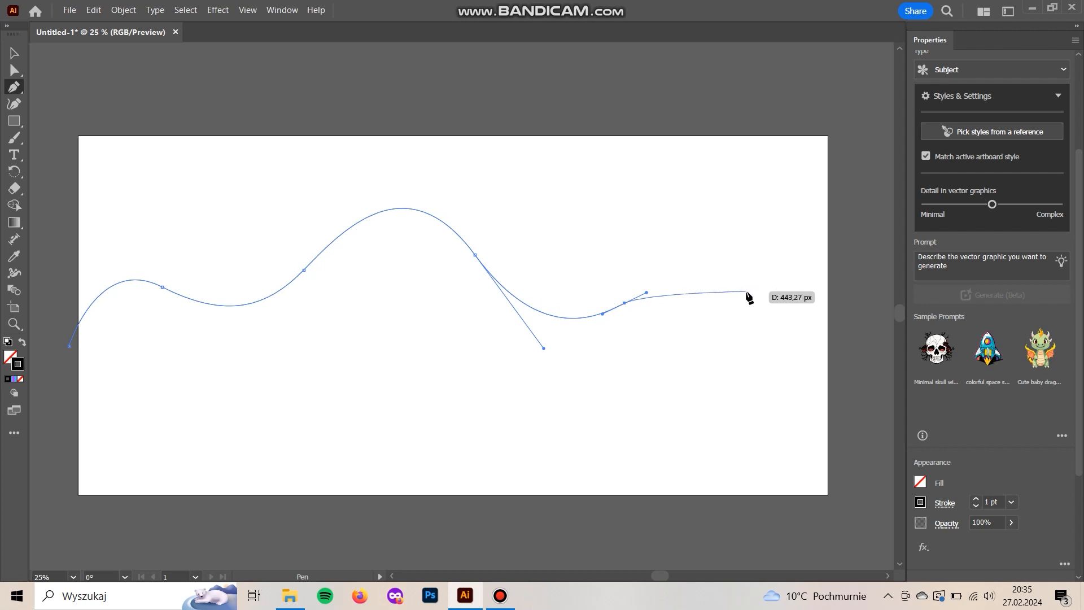
{"action": "left_click_drag", "start_coordinate": [732, 296], "coordinate": [766, 327]}
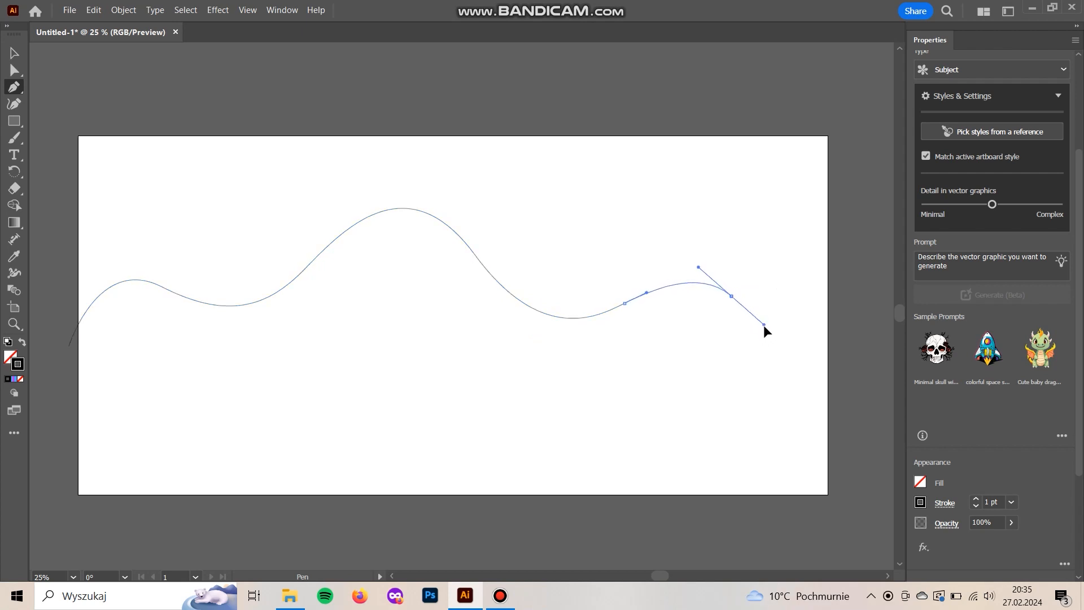
{"action": "left_click", "coordinate": [836, 292]}
{"action": "left_click_drag", "start_coordinate": [869, 233], "coordinate": [870, 232]}
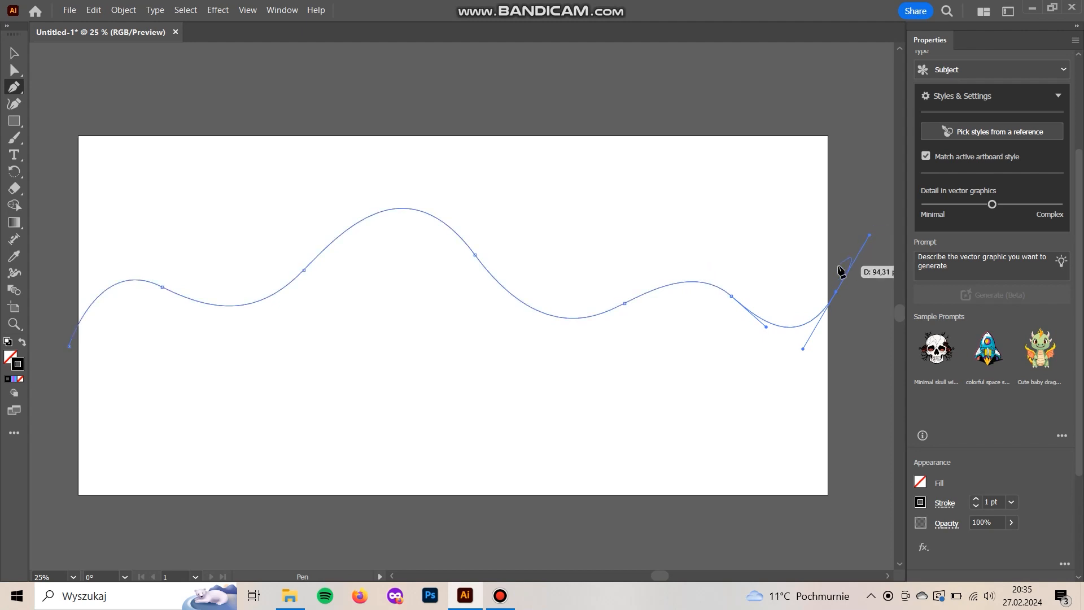
{"action": "key", "text": "v"}
{"action": "left_click", "coordinate": [513, 396]}
- Draw a second smooth wave with the Pen tool, crossing the first repeatedly and extending past both side edges of the artboard
{"action": "key", "text": "space"}
{"action": "left_click_drag", "start_coordinate": [505, 387], "coordinate": [505, 395]}
{"action": "key", "text": "p"}
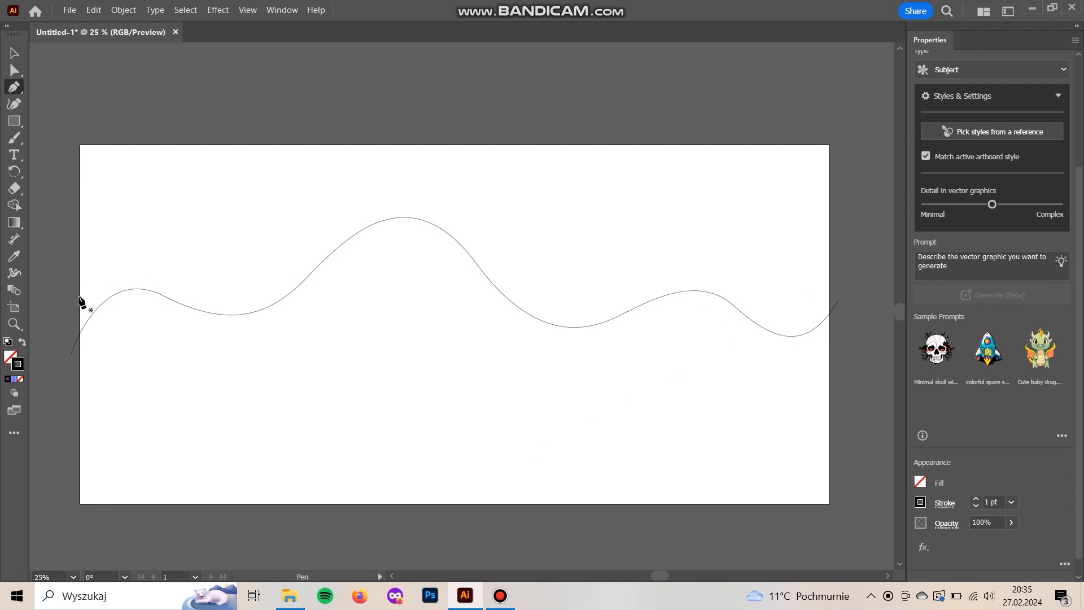
{"action": "left_click", "coordinate": [57, 311]}
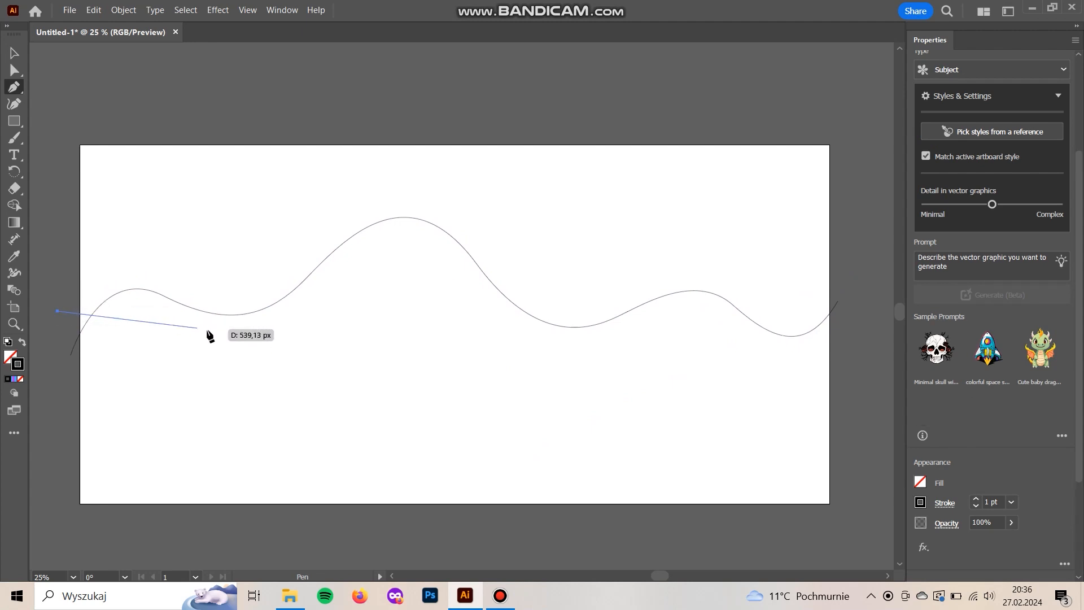
{"action": "left_click_drag", "start_coordinate": [230, 281], "coordinate": [344, 180]}
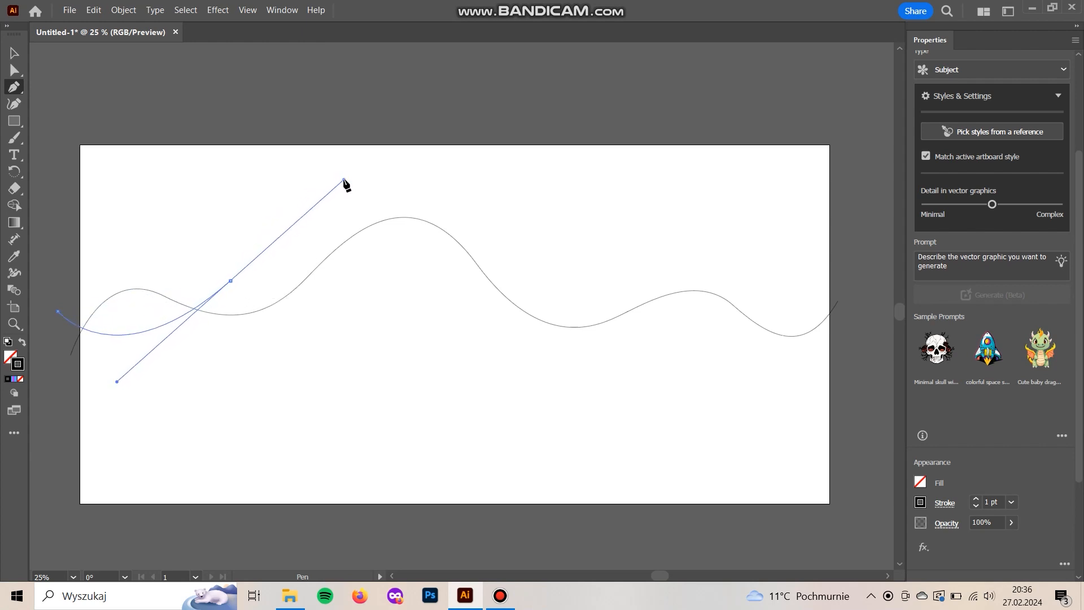
{"action": "left_click", "coordinate": [406, 314]}
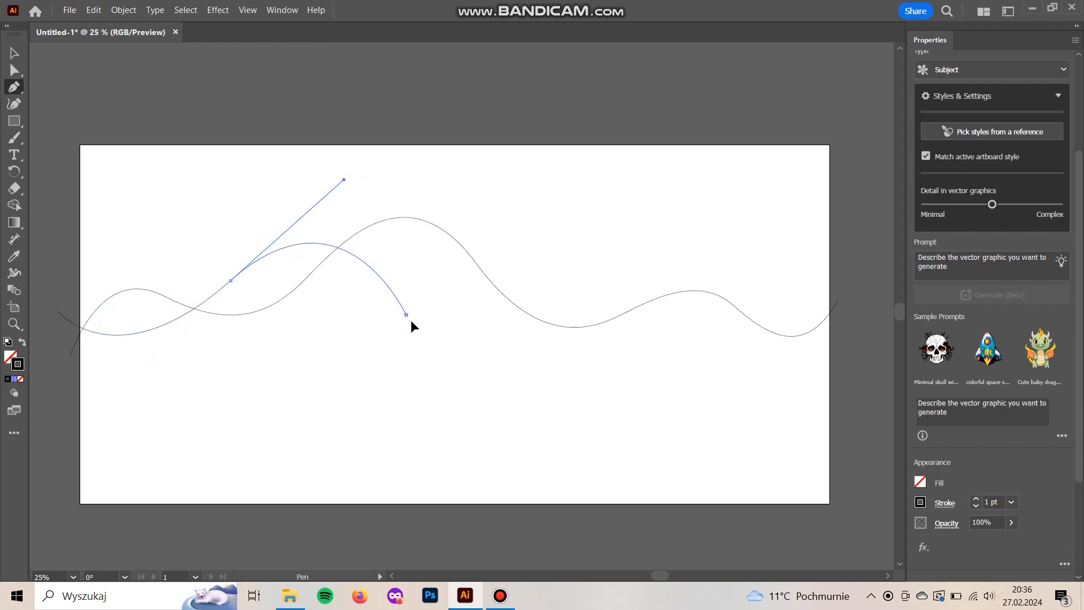
{"action": "left_click_drag", "start_coordinate": [421, 342], "coordinate": [425, 343]}
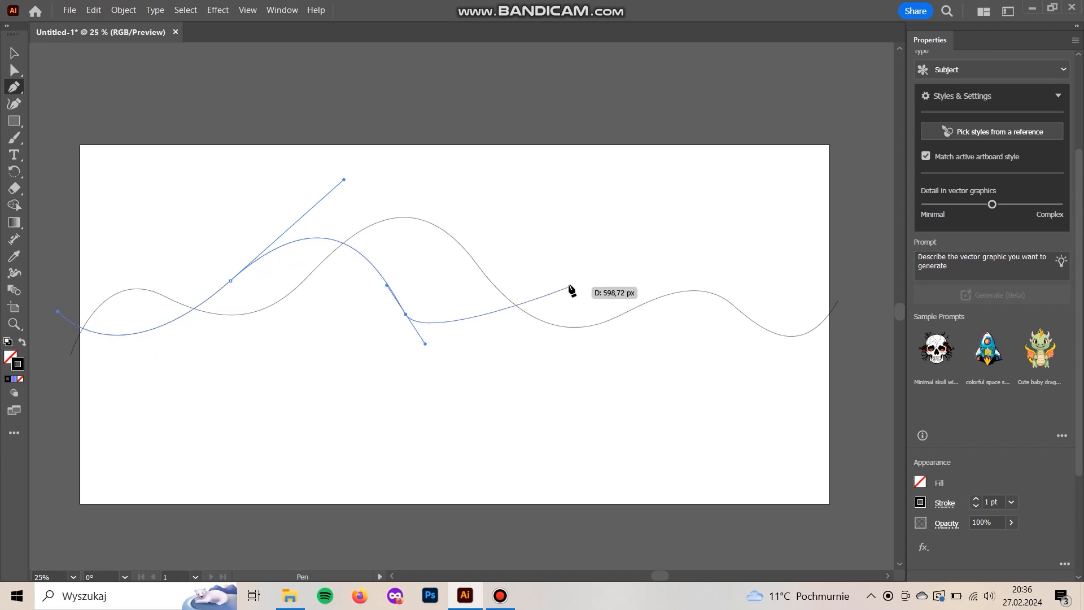
{"action": "left_click_drag", "start_coordinate": [573, 275], "coordinate": [650, 141]}
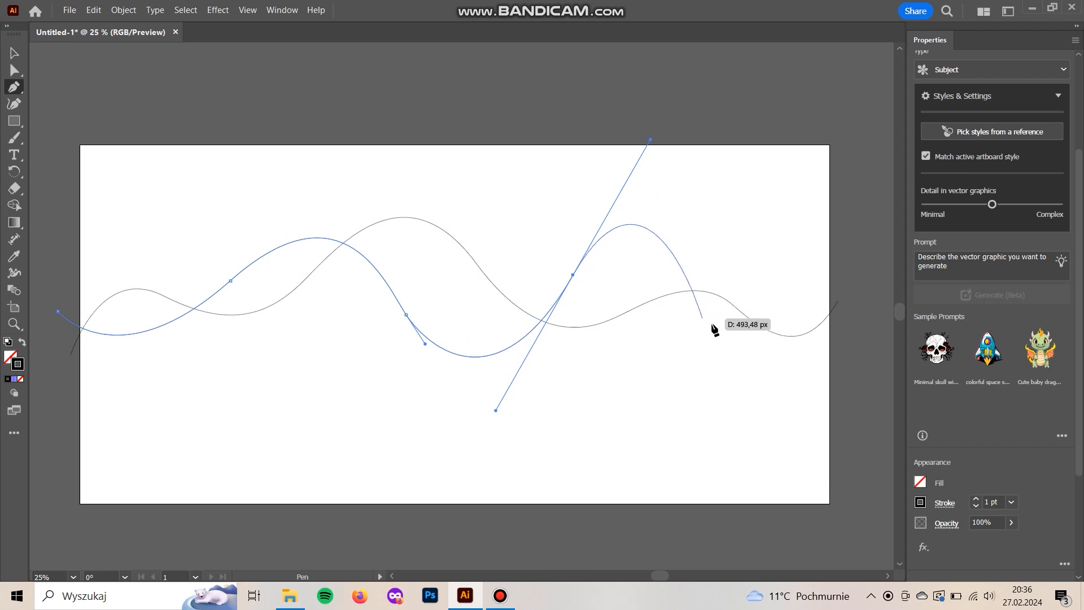
{"action": "left_click_drag", "start_coordinate": [714, 323], "coordinate": [728, 367]}
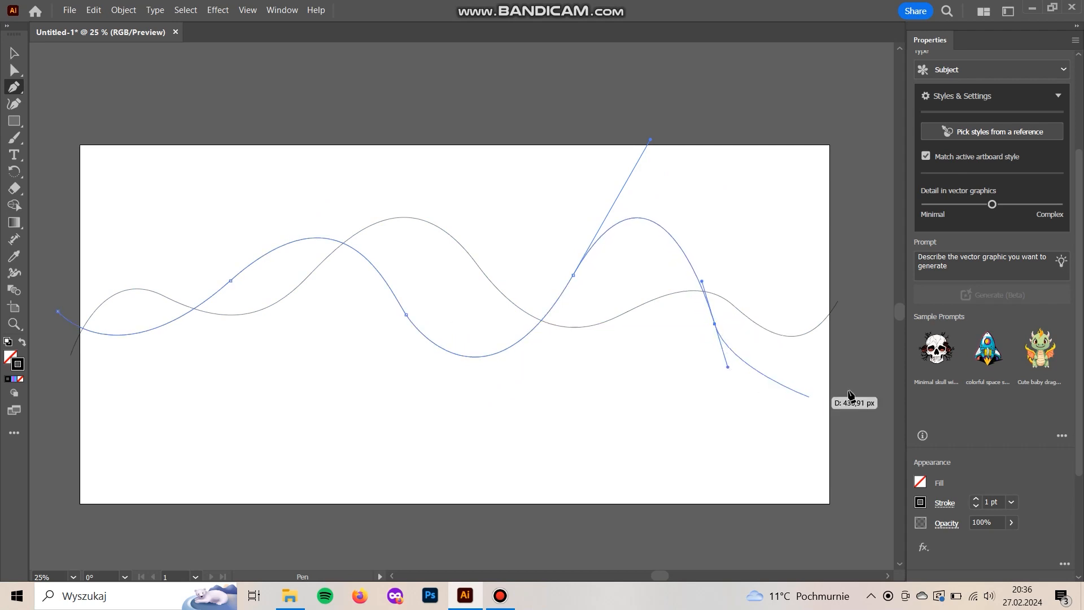
{"action": "left_click", "coordinate": [790, 303]}
{"action": "left_click_drag", "start_coordinate": [813, 242], "coordinate": [814, 240]}
{"action": "left_click_drag", "start_coordinate": [876, 354], "coordinate": [873, 360]}
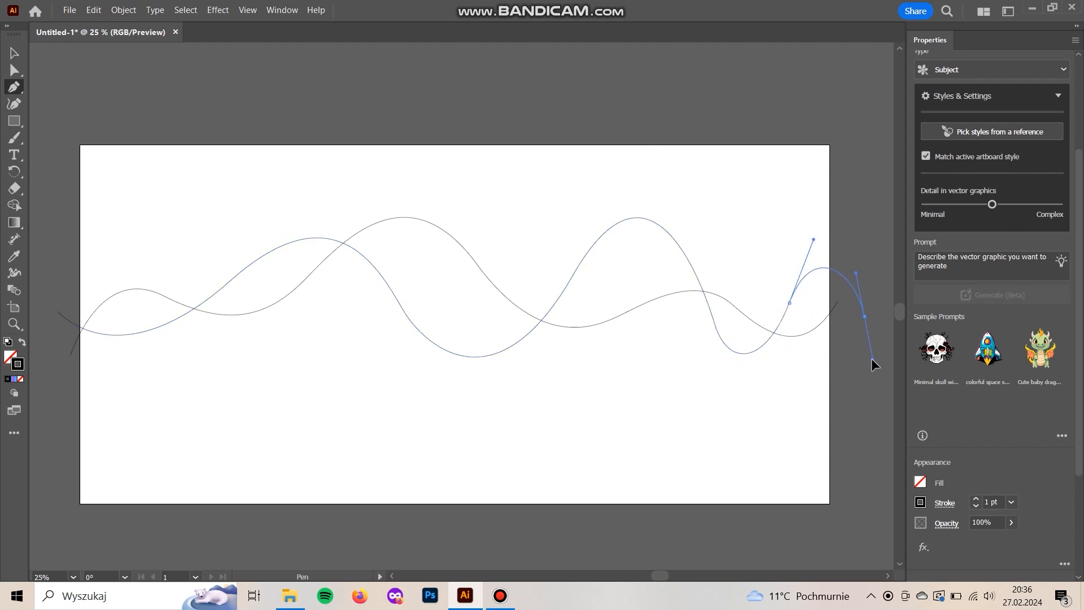
{"action": "key", "text": "v"}
{"action": "left_click", "coordinate": [856, 448]}
- Select both wave paths, narrow them slightly from their right side, and nudge them to the right
{"action": "mouse_move", "coordinate": [472, 447]}
{"action": "left_mouse_down"}
{"action": "mouse_move", "coordinate": [463, 459]}
{"action": "mouse_move", "coordinate": [472, 472]}
{"action": "mouse_move", "coordinate": [471, 462]}
{"action": "left_mouse_up"}
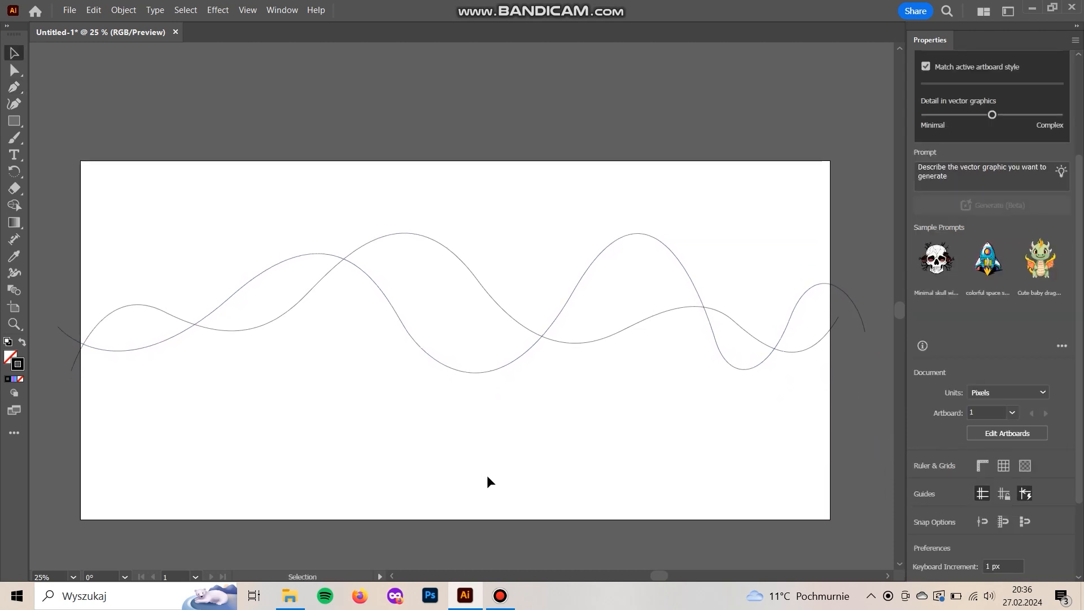
{"action": "left_click_drag", "start_coordinate": [580, 422], "coordinate": [440, 207]}
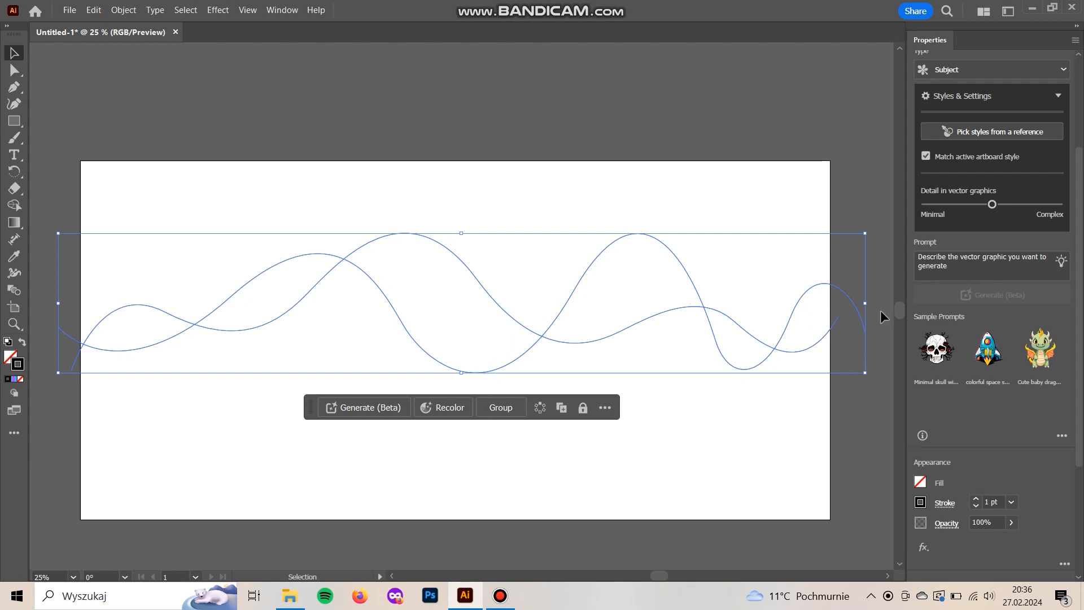
{"action": "left_click_drag", "start_coordinate": [867, 304], "coordinate": [858, 304]}
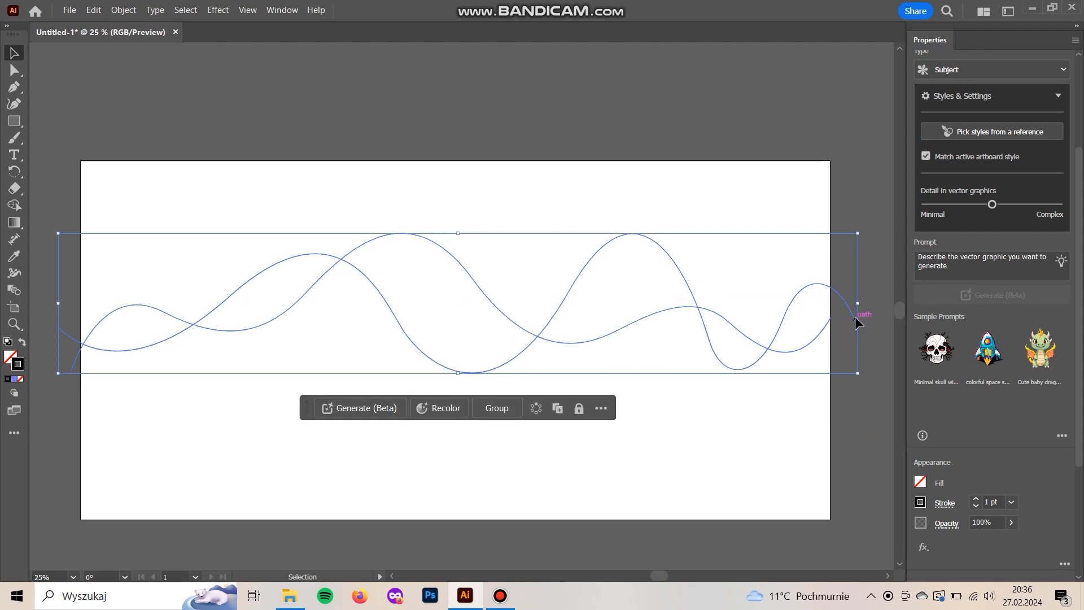
{"action": "key", "text": "Right"}
{"action": "key", "text": "Right"}
{"action": "key", "text": "Right"}
{"action": "key", "text": "Right"}
{"action": "key", "text": "Right"}
{"action": "key", "text": "Right"}
{"action": "key", "text": "Right"}
{"action": "key", "text": "Right"}
{"action": "key", "text": "Right"}
{"action": "key", "text": "Right"}
- Move both waves slightly down, stretch them a little taller from their upper edge, and deselect them
{"action": "left_click_drag", "start_coordinate": [540, 336], "coordinate": [540, 351]}
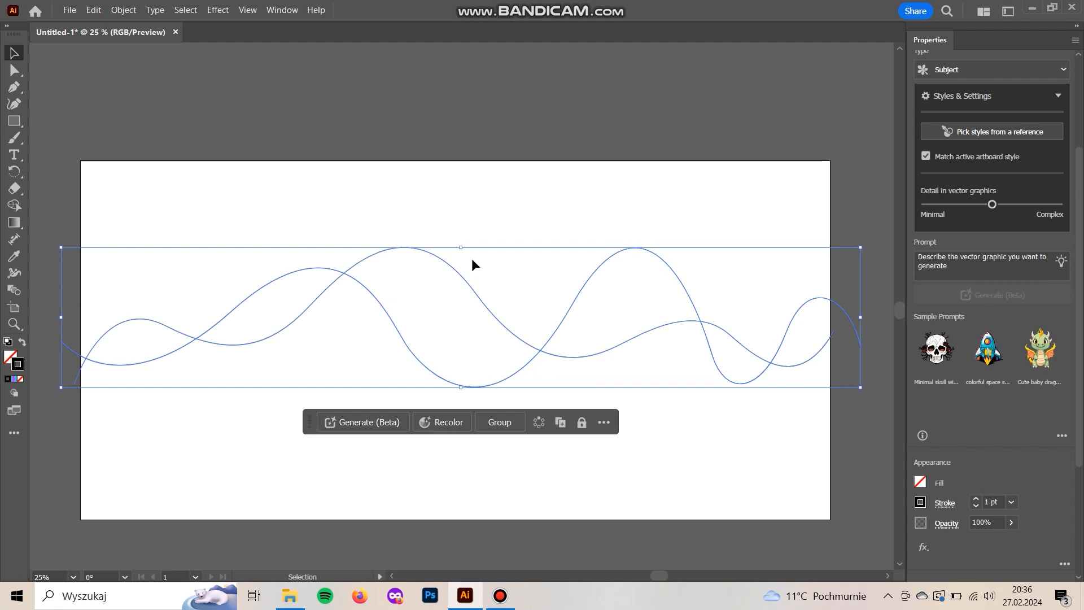
{"action": "left_click_drag", "start_coordinate": [463, 247], "coordinate": [461, 236]}
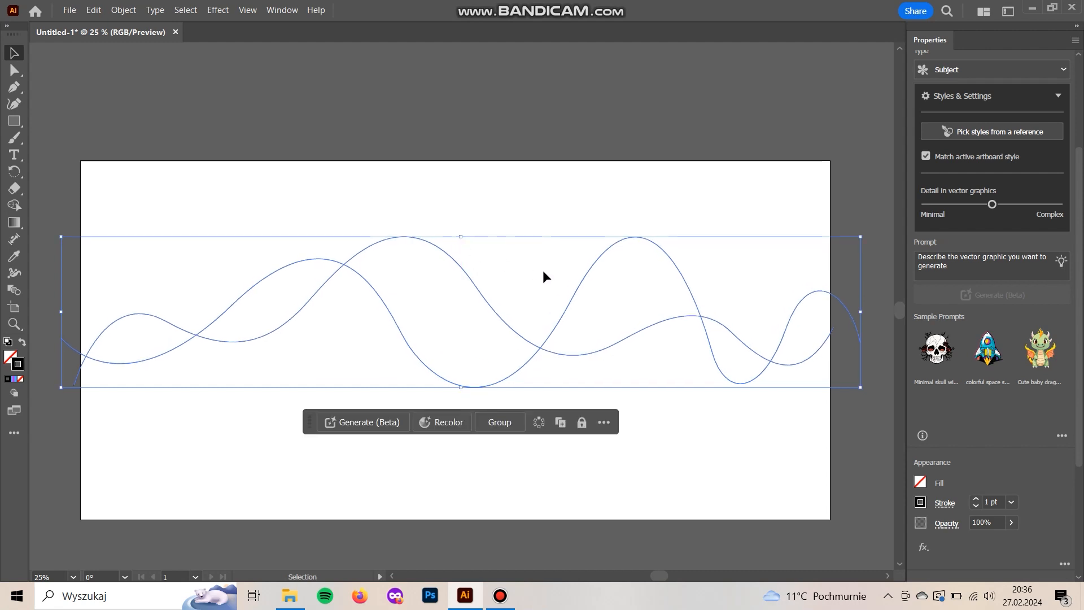
{"action": "left_click", "coordinate": [587, 218]}
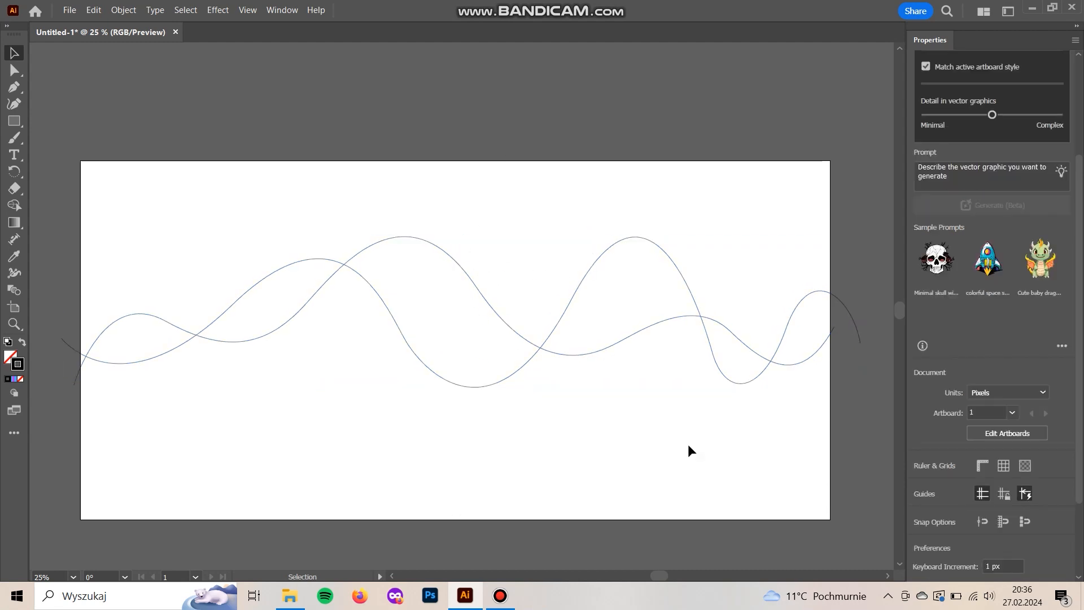
- Apply the linear cyan-and-magenta gradient to the strokes of both waves
{"action": "left_click_drag", "start_coordinate": [470, 382], "coordinate": [470, 382]}
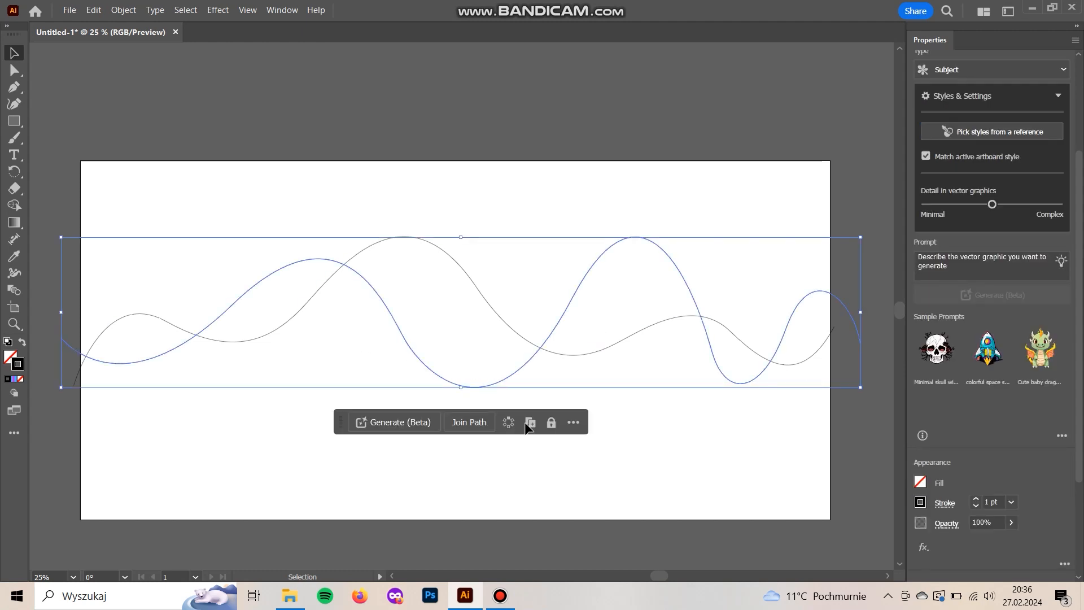
{"action": "left_click_drag", "start_coordinate": [206, 262], "coordinate": [205, 263]}
{"action": "left_click", "coordinate": [282, 10]}
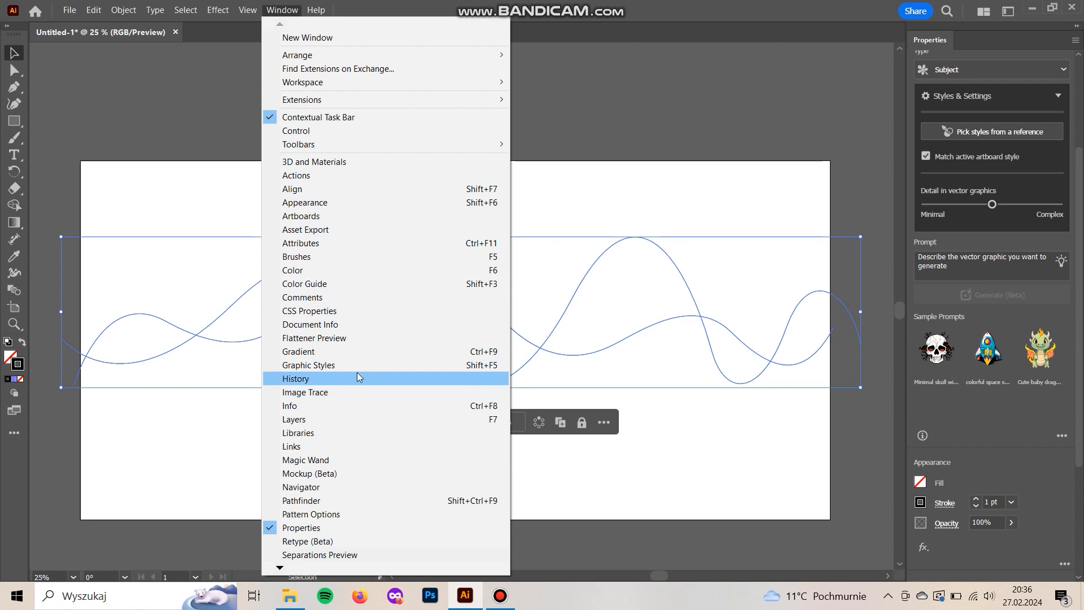
{"action": "left_click", "coordinate": [357, 352]}
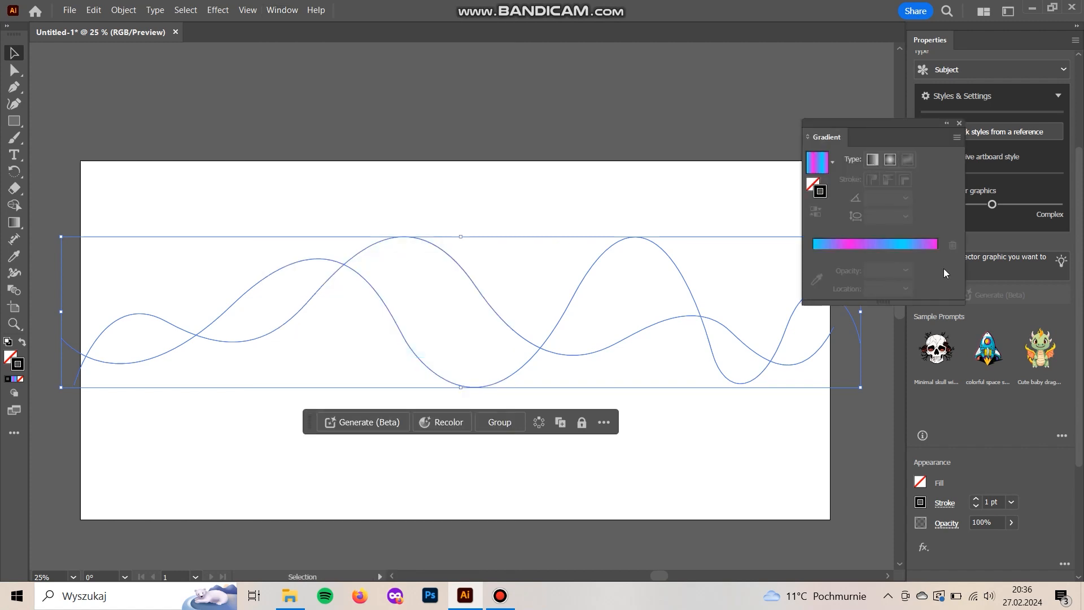
{"action": "left_click", "coordinate": [820, 245]}
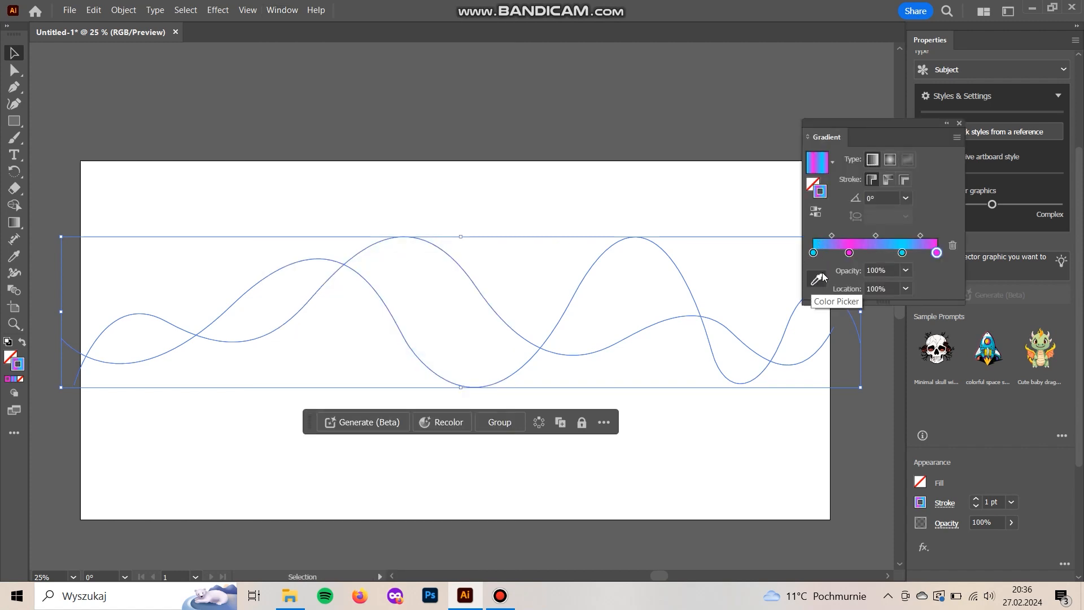
{"action": "left_click", "coordinate": [813, 253]}
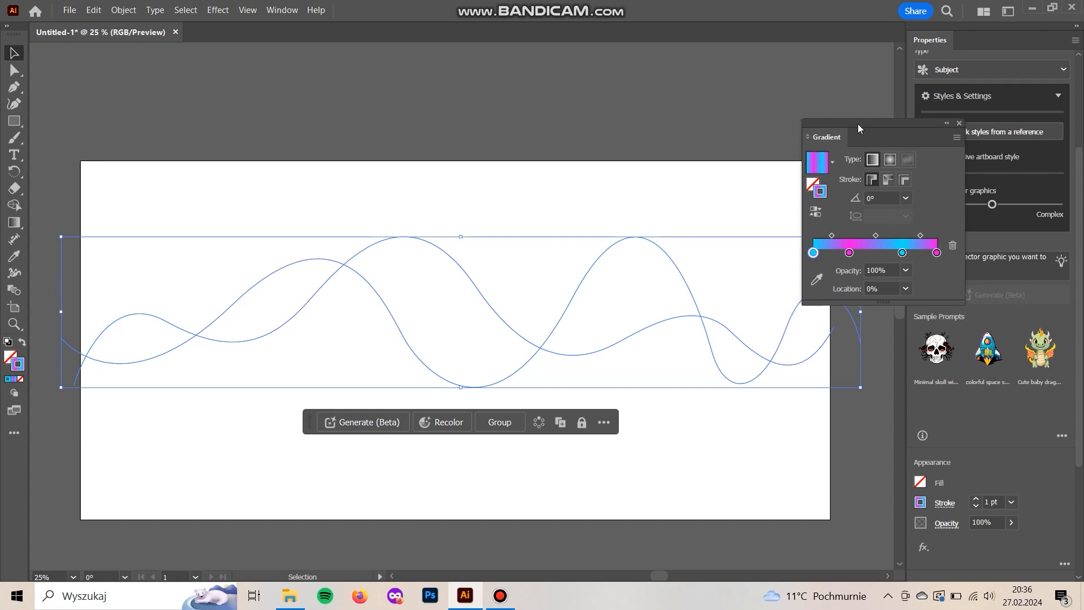
{"action": "left_click_drag", "start_coordinate": [858, 124], "coordinate": [884, 87]}
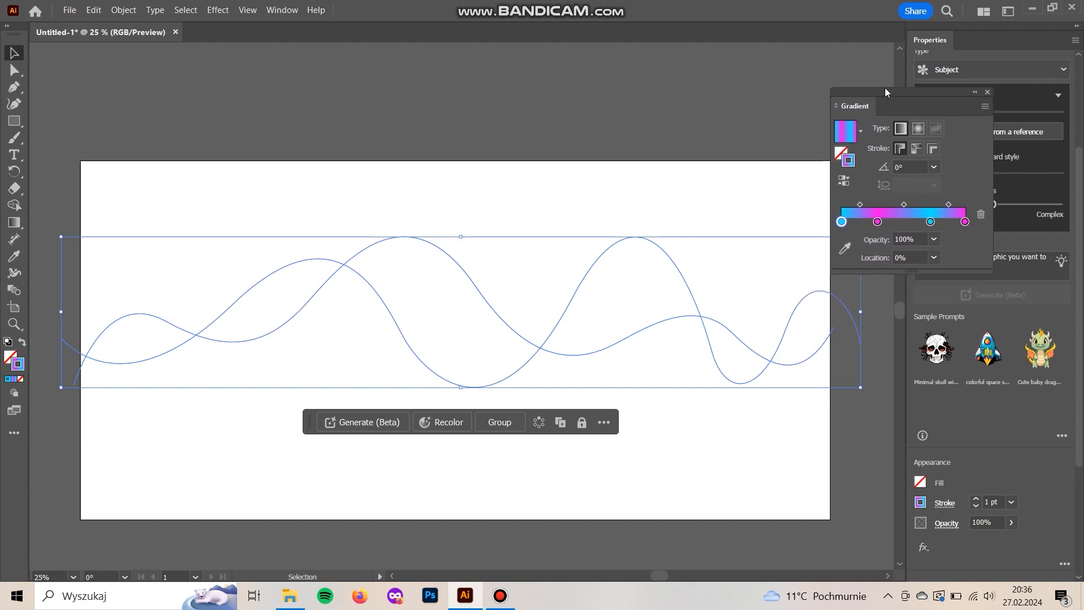
- Select both gradient-stroked waves and make a blend between them
{"action": "left_click", "coordinate": [744, 478]}
{"action": "left_click_drag", "start_coordinate": [671, 460], "coordinate": [290, 189]}
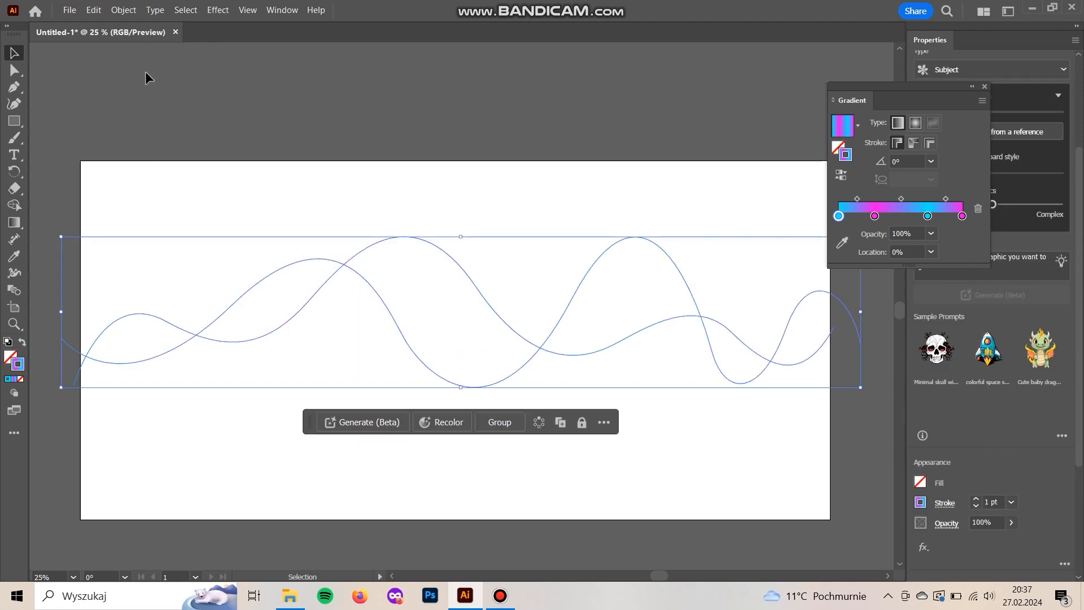
{"action": "left_click", "coordinate": [124, 10]}
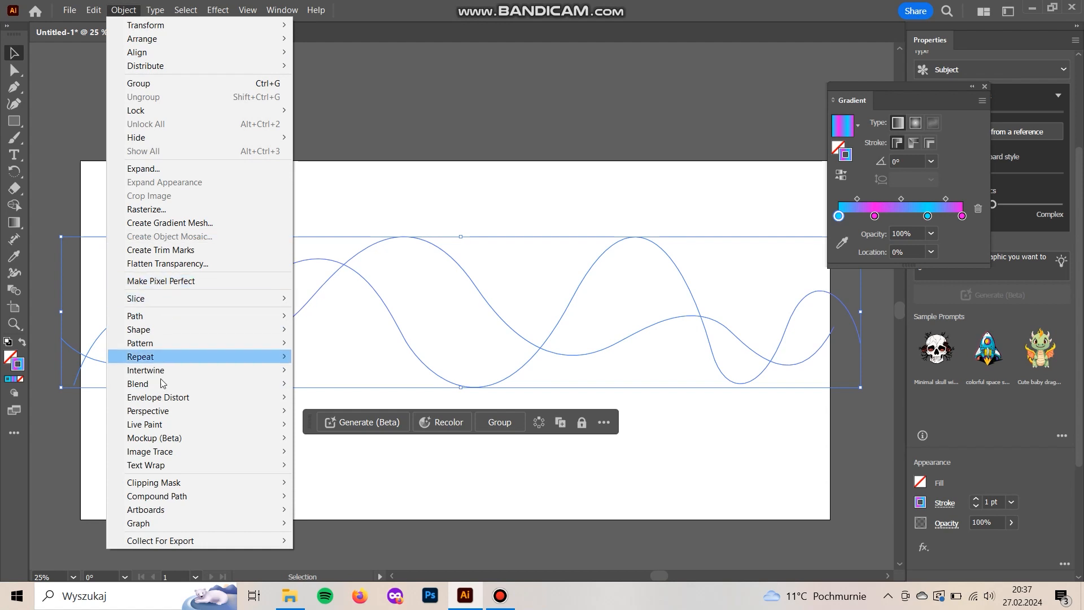
{"action": "mouse_move", "coordinate": [164, 386]}
{"action": "left_click", "coordinate": [317, 386]}
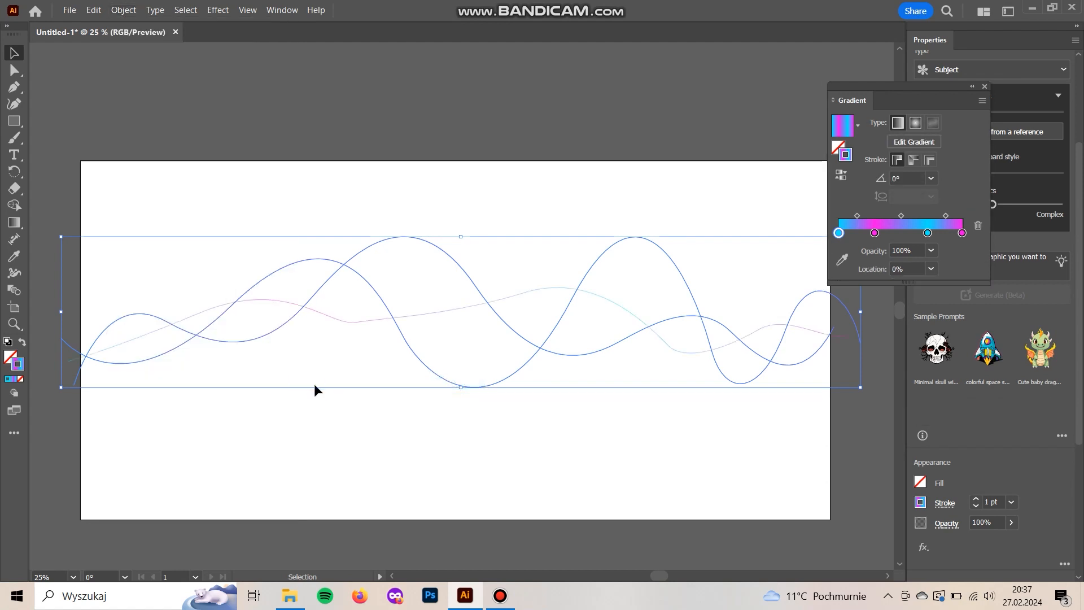
- Set the blend spacing to Specified Steps with 24 steps and deselect the blend
{"action": "left_click", "coordinate": [136, 14]}
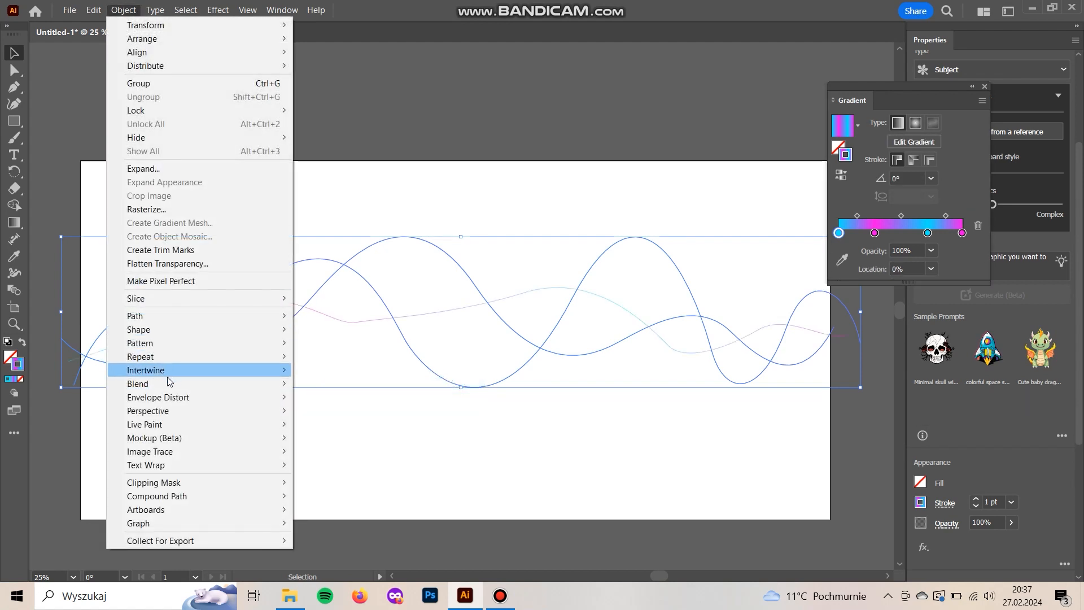
{"action": "mouse_move", "coordinate": [169, 383]}
{"action": "left_click", "coordinate": [341, 418]}
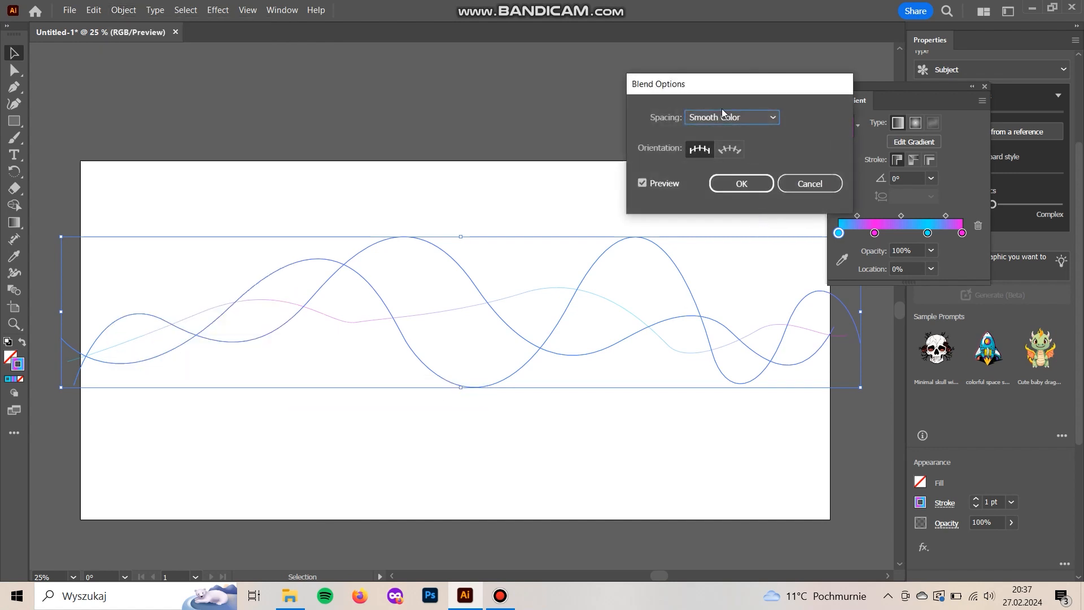
{"action": "left_click", "coordinate": [773, 119]}
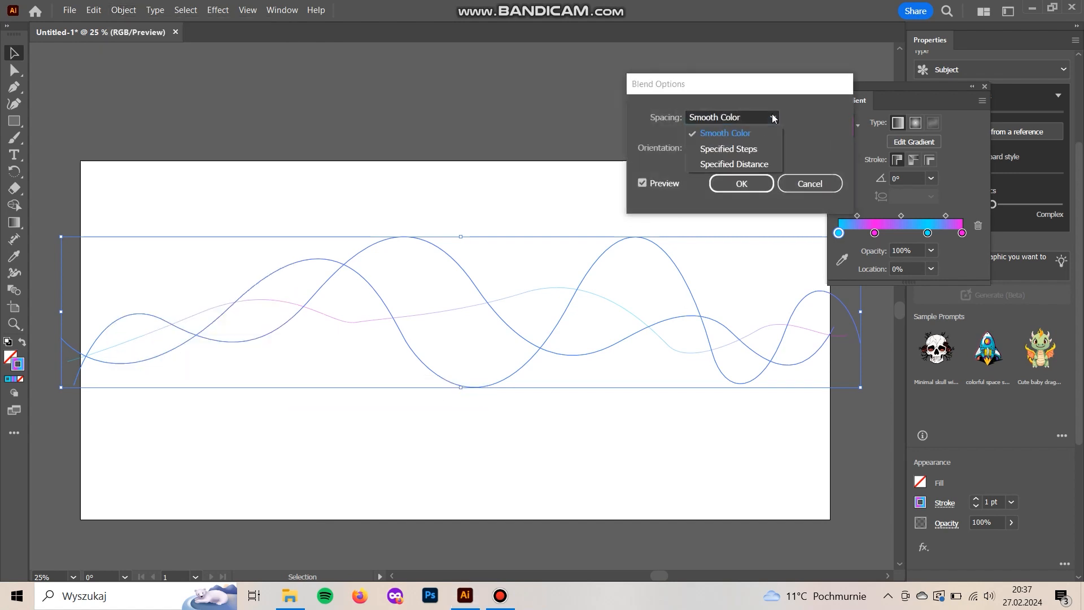
{"action": "left_click", "coordinate": [734, 150]}
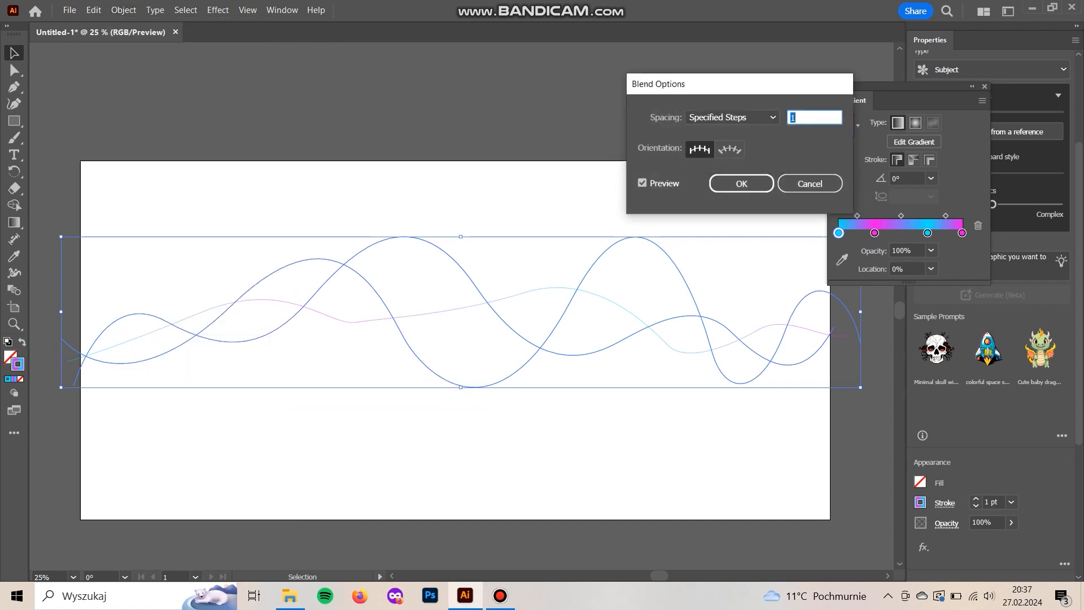
{"action": "type", "text": "24"}
{"action": "key", "text": "Return"}
{"action": "left_click", "coordinate": [531, 167]}
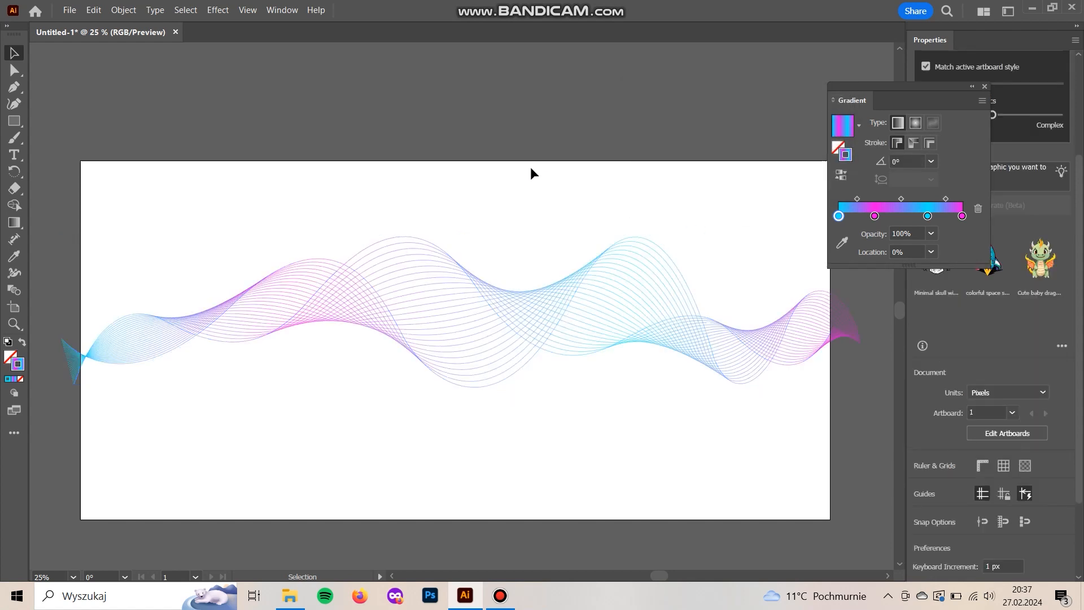
- Widen the wave blend slightly, shift it to the left, and stretch it a little taller from its lower edge
{"action": "left_click_drag", "start_coordinate": [532, 171], "coordinate": [527, 165]}
{"action": "left_click_drag", "start_coordinate": [723, 485], "coordinate": [350, 316]}
{"action": "left_click_drag", "start_coordinate": [856, 304], "coordinate": [876, 303]}
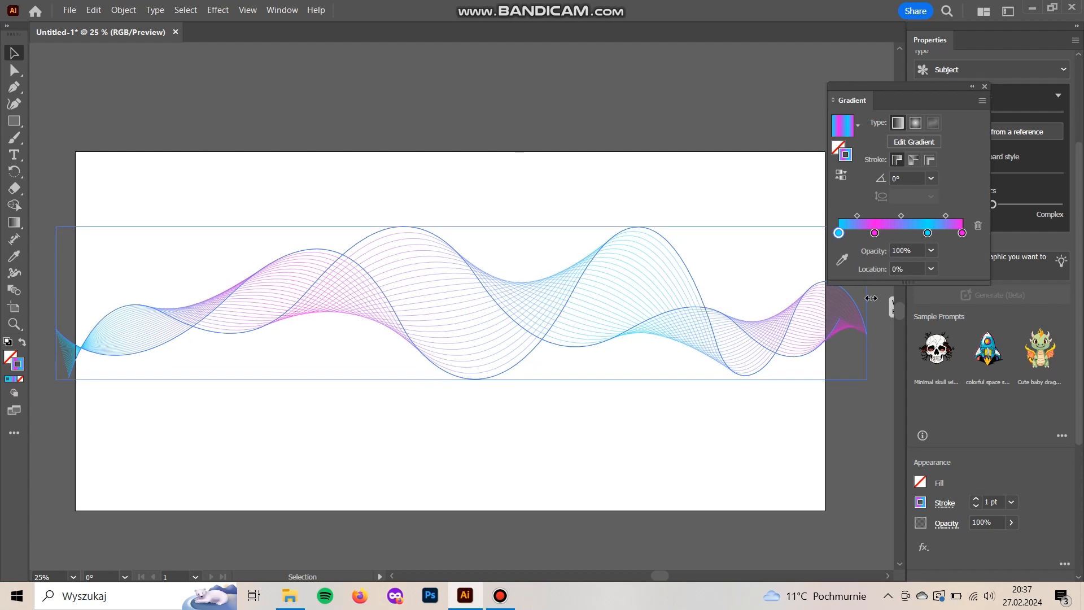
{"action": "left_click_drag", "start_coordinate": [714, 310], "coordinate": [694, 310]}
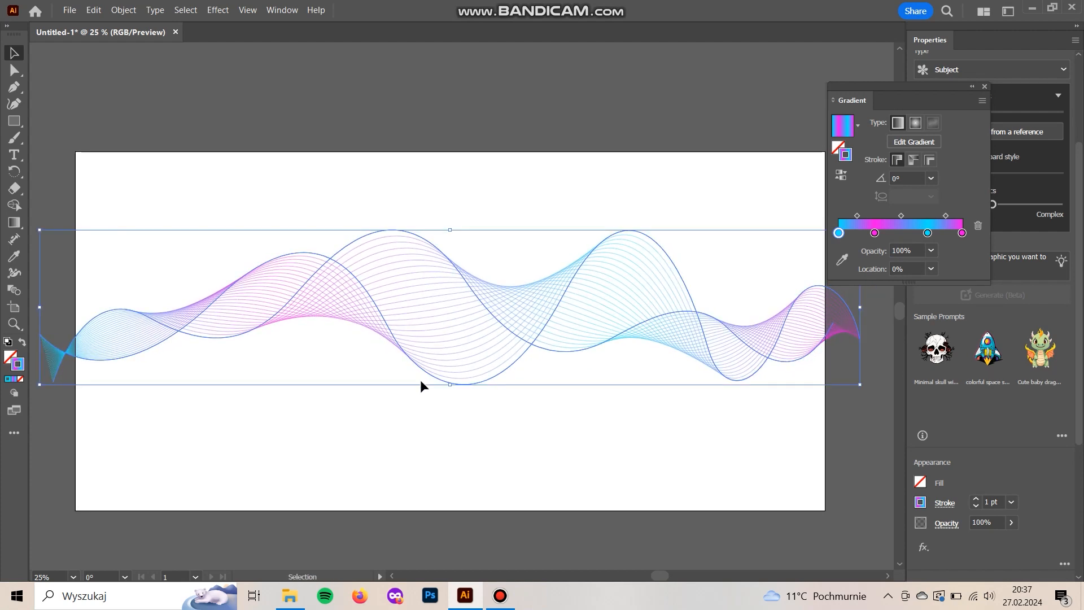
{"action": "left_click_drag", "start_coordinate": [454, 388], "coordinate": [454, 395]}
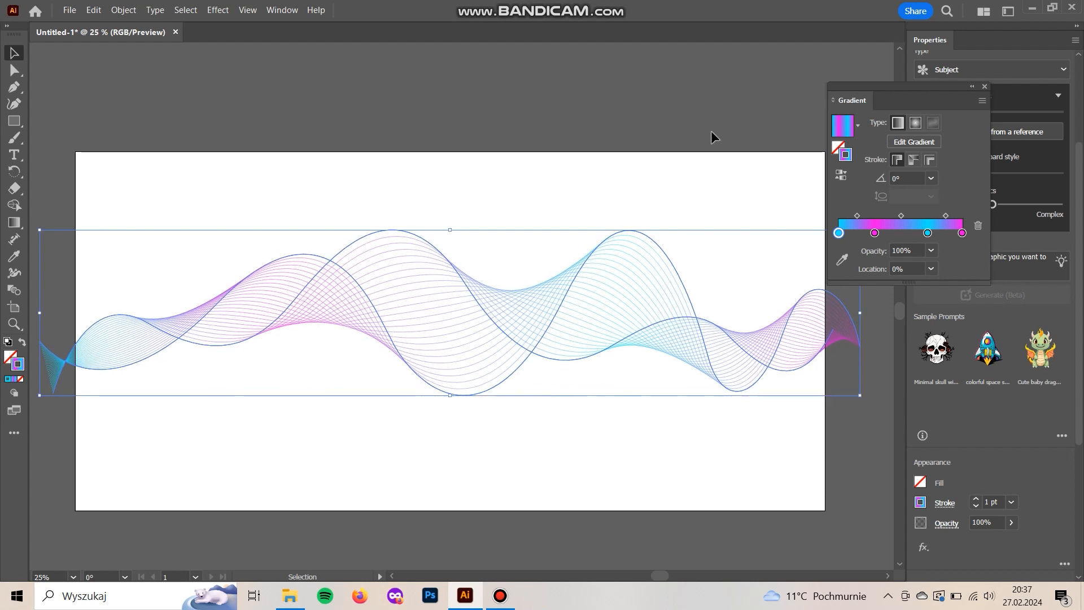
- Apply the lens-shaped width profile, thick in the middle and tapered at both ends, to the blend's strokes and deselect it
{"action": "left_click", "coordinate": [985, 87]}
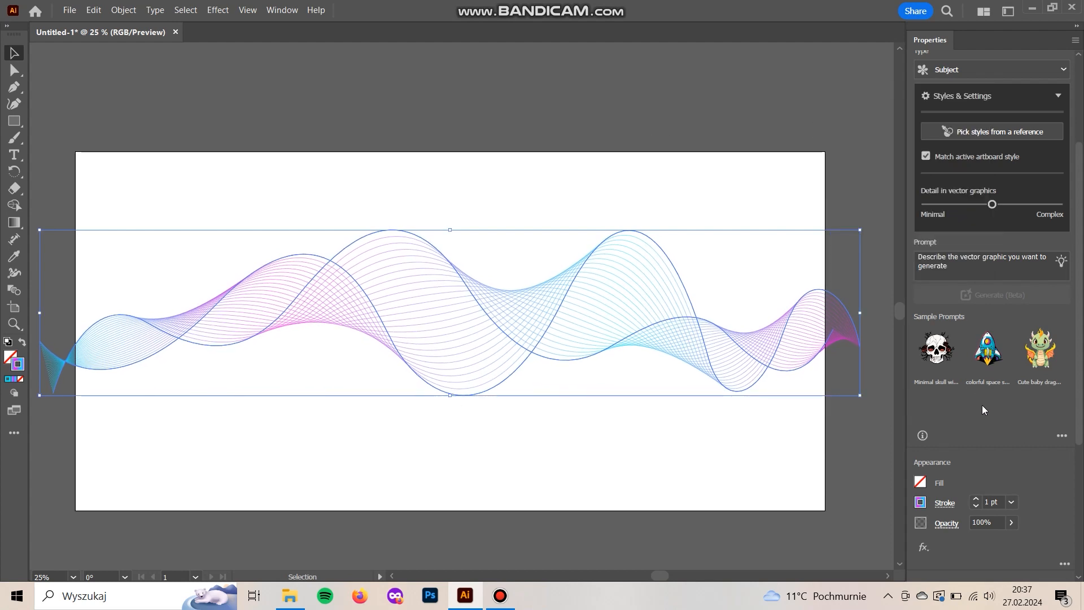
{"action": "scroll", "coordinate": [983, 408], "scroll_direction": "down", "scroll_amount": 4}
{"action": "left_click", "coordinate": [952, 349]}
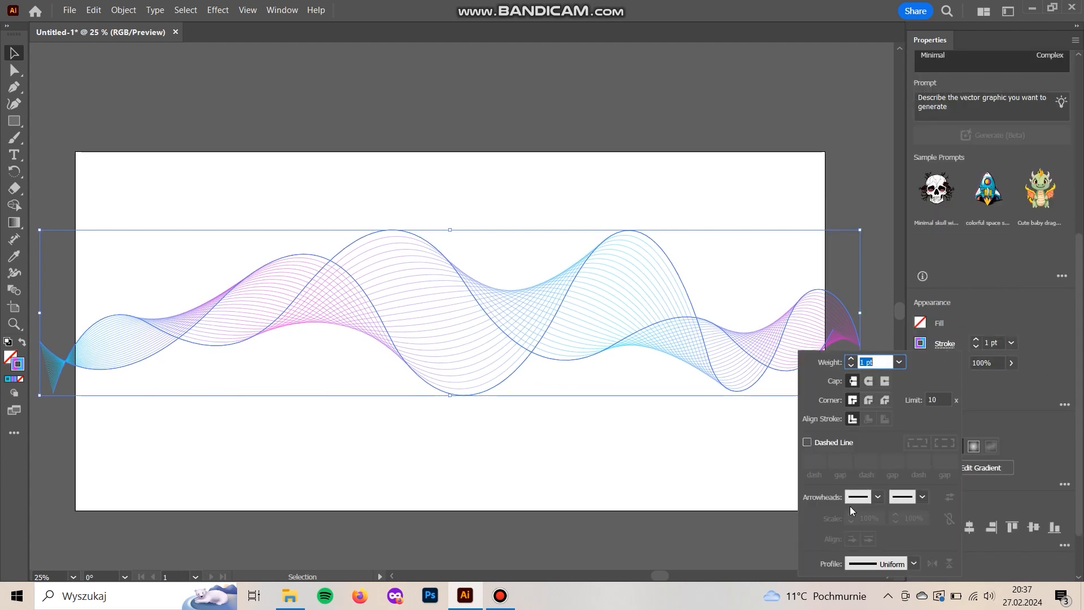
{"action": "left_click", "coordinate": [913, 564]}
{"action": "left_click", "coordinate": [865, 421]}
{"action": "left_click", "coordinate": [841, 469]}
{"action": "left_click_drag", "start_coordinate": [641, 449], "coordinate": [651, 448]}
{"action": "left_click", "coordinate": [521, 289]}
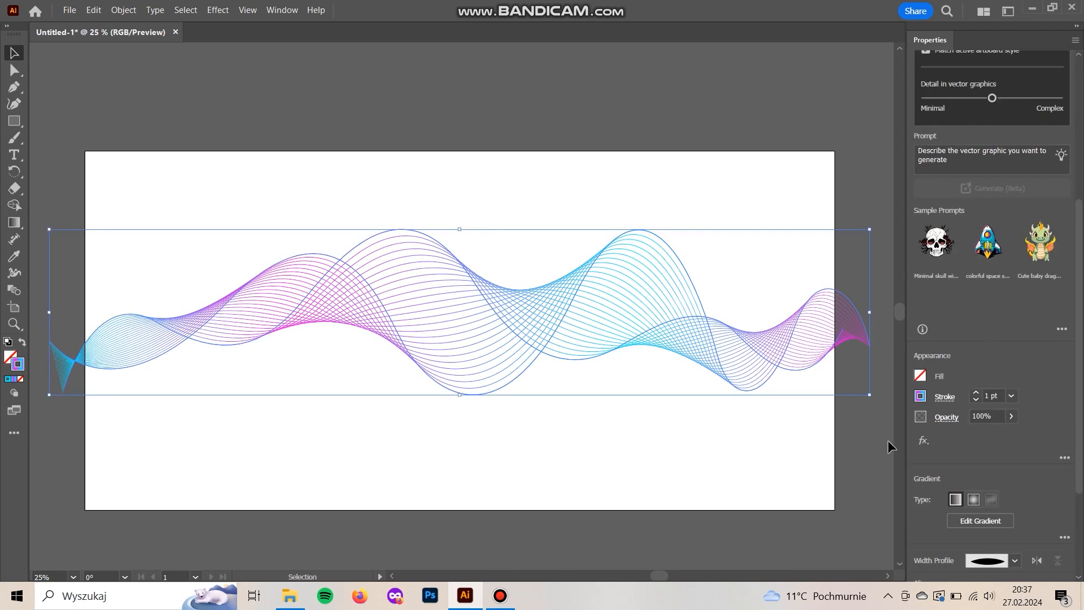
{"action": "left_click", "coordinate": [863, 466]}
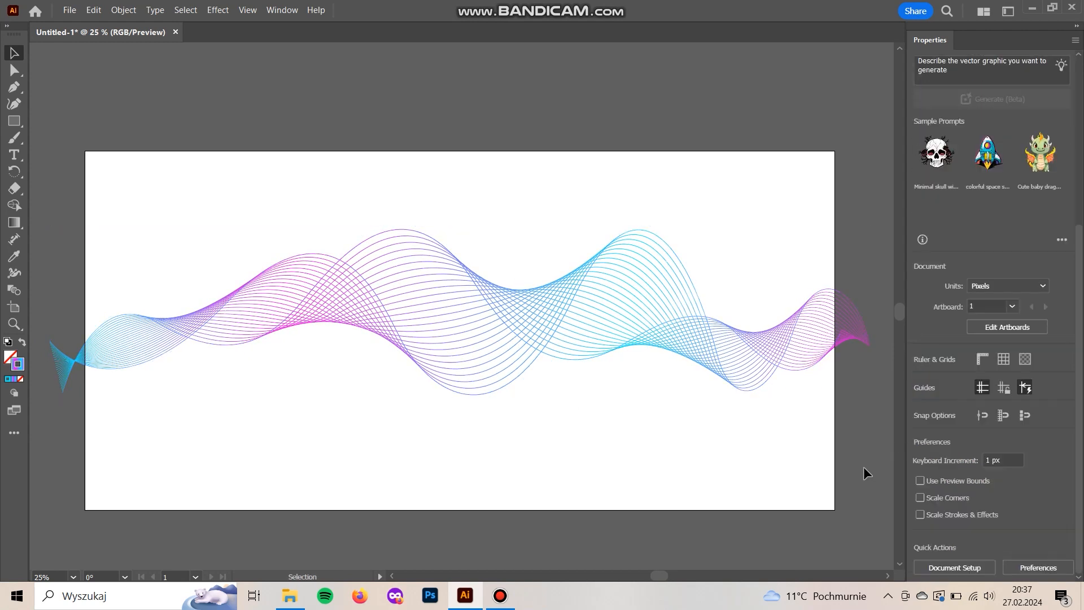
- Draw a rectangle covering the whole artboard and give it a dark navy fill (#072138) with no stroke
{"action": "left_click", "coordinate": [11, 123]}
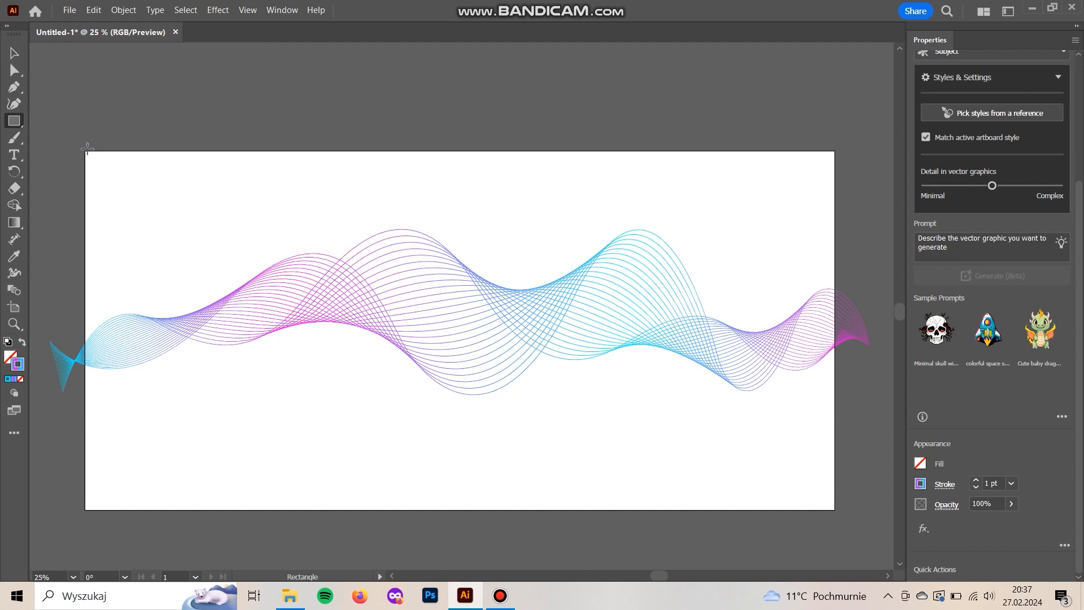
{"action": "left_click_drag", "start_coordinate": [86, 151], "coordinate": [836, 509]}
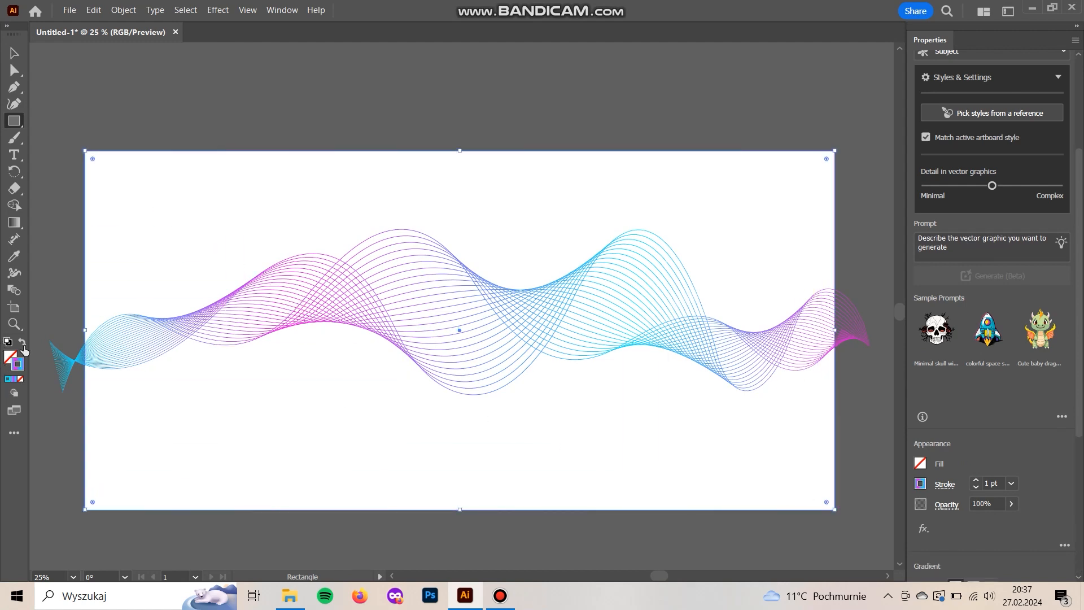
{"action": "left_click", "coordinate": [22, 342]}
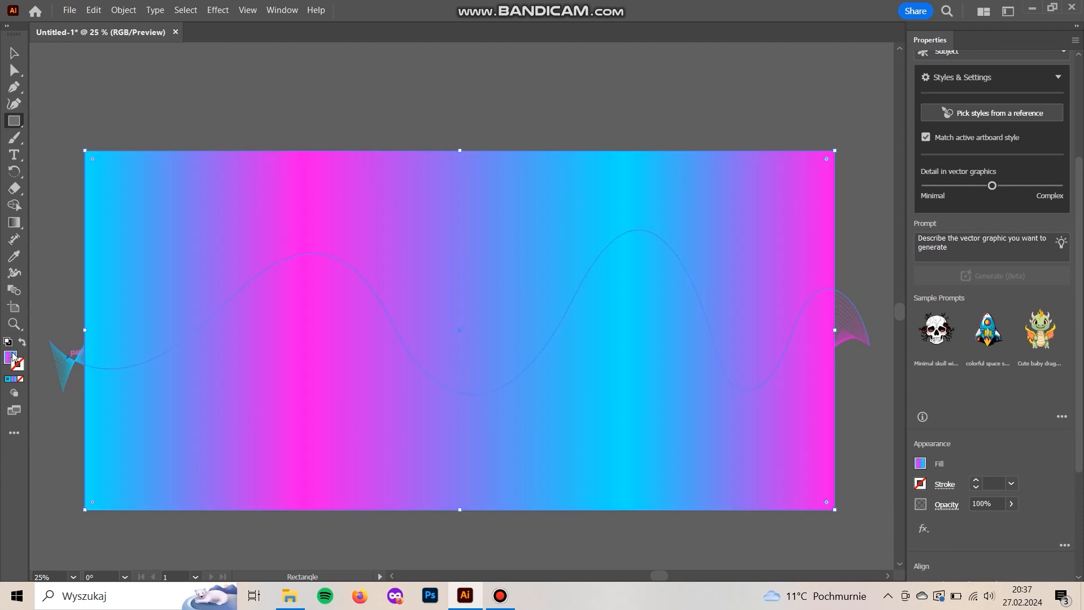
{"action": "double_click", "coordinate": [10, 356]}
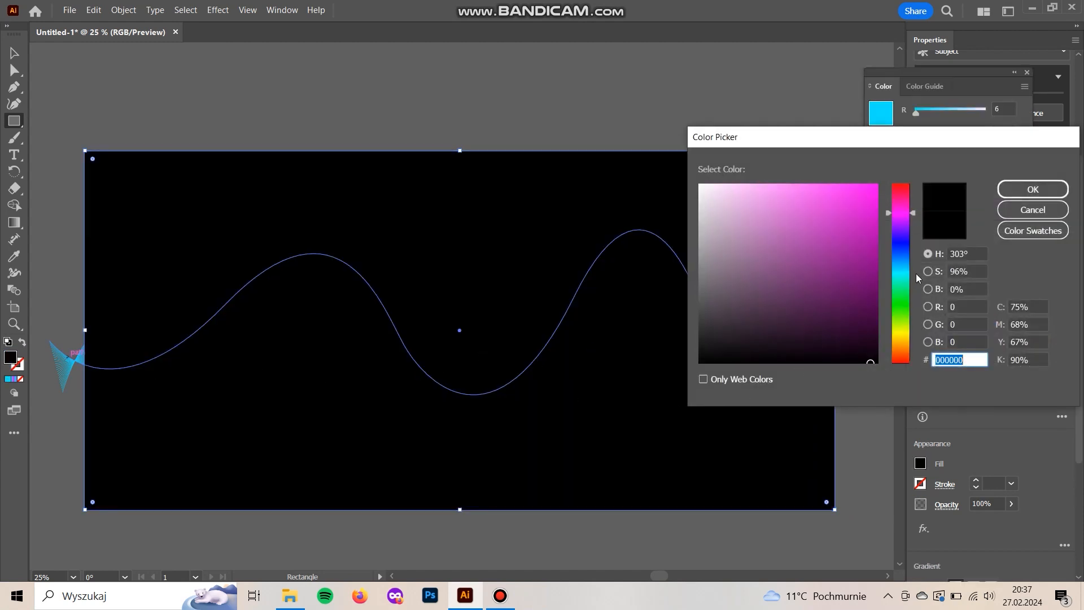
{"action": "left_click_drag", "start_coordinate": [835, 307], "coordinate": [841, 332]}
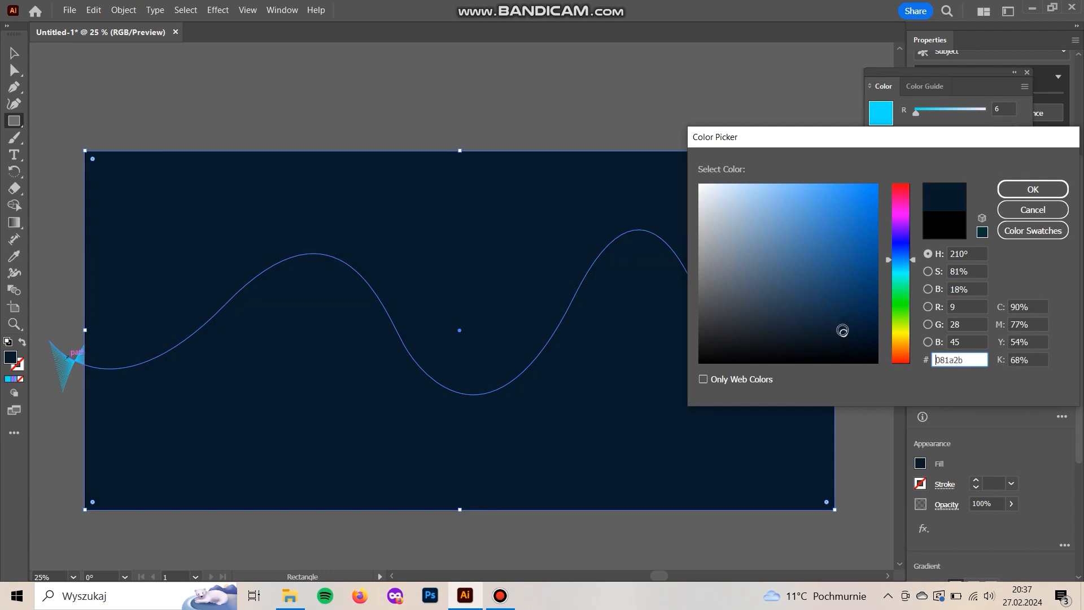
{"action": "left_click", "coordinate": [1033, 189]}
- Send the navy rectangle behind the wave blend and lock it in place
{"action": "key", "text": "v"}
{"action": "key", "text": "ctrl+shift+bracketleft"}
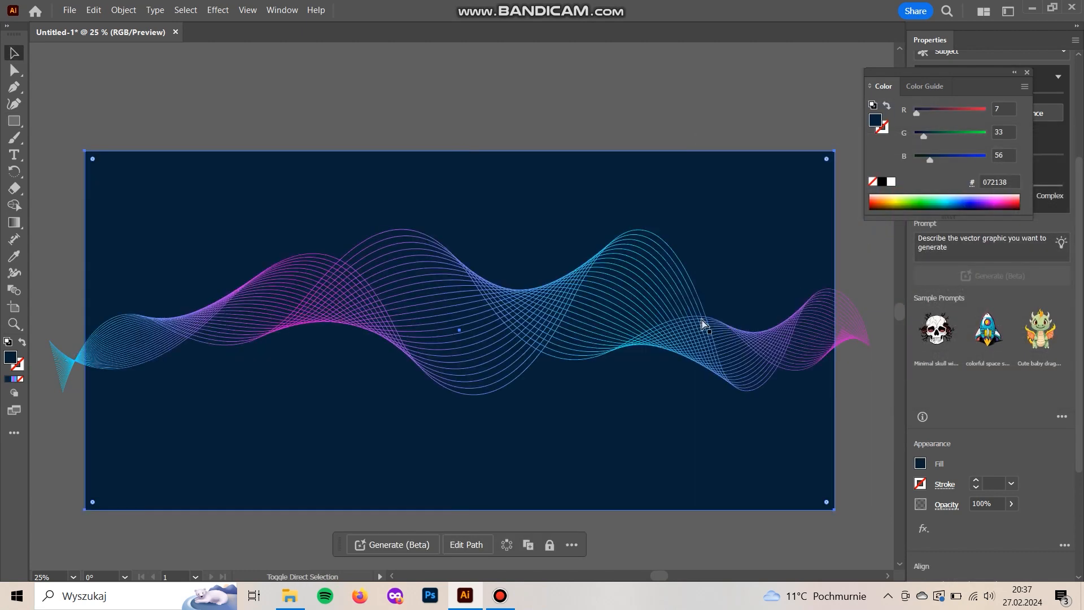
{"action": "left_click", "coordinate": [537, 90]}
{"action": "left_click_drag", "start_coordinate": [537, 90], "coordinate": [511, 90]}
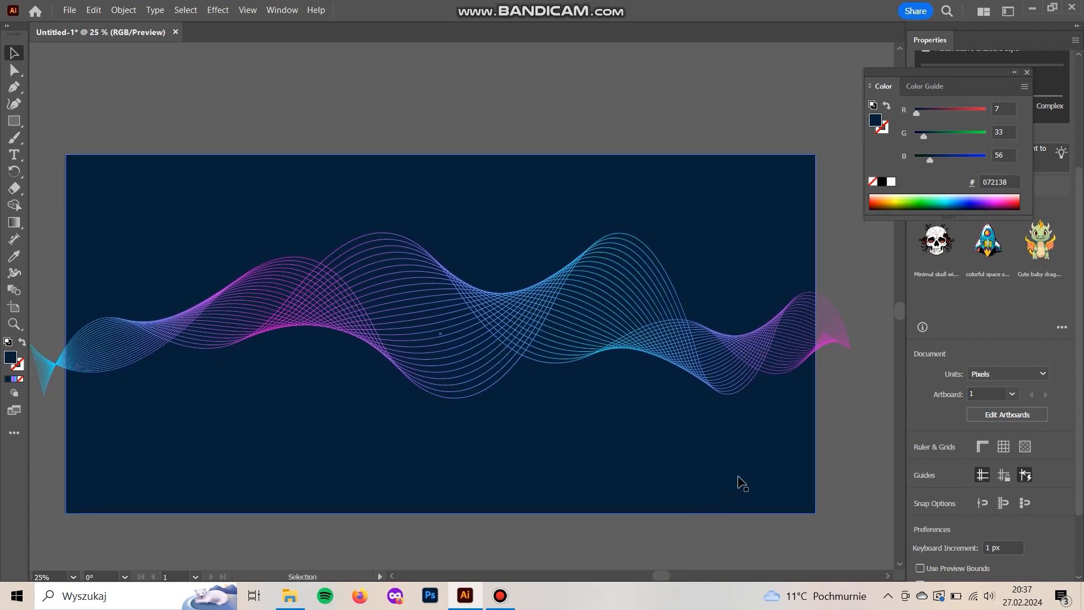
{"action": "left_click_drag", "start_coordinate": [436, 535], "coordinate": [458, 525]}
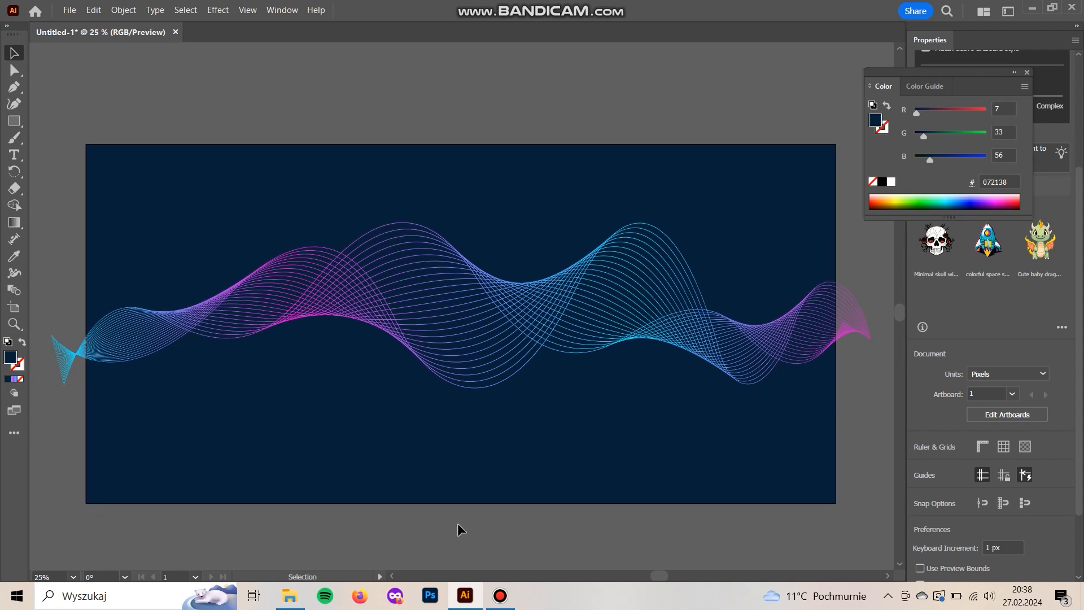
{"action": "key", "text": "space"}
{"action": "left_click_drag", "start_coordinate": [525, 535], "coordinate": [528, 540]}
{"action": "left_click", "coordinate": [465, 445]}
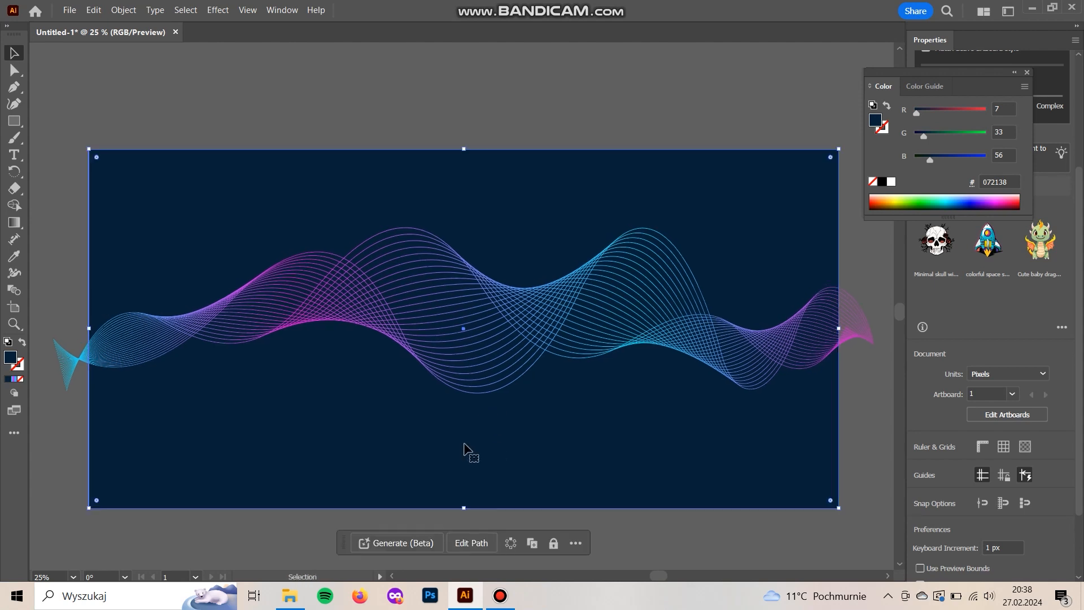
{"action": "key", "text": "ctrl+2"}
- Select the wave blend, widen it slightly, and move it a little up and to the left
{"action": "left_click_drag", "start_coordinate": [535, 422], "coordinate": [384, 257]}
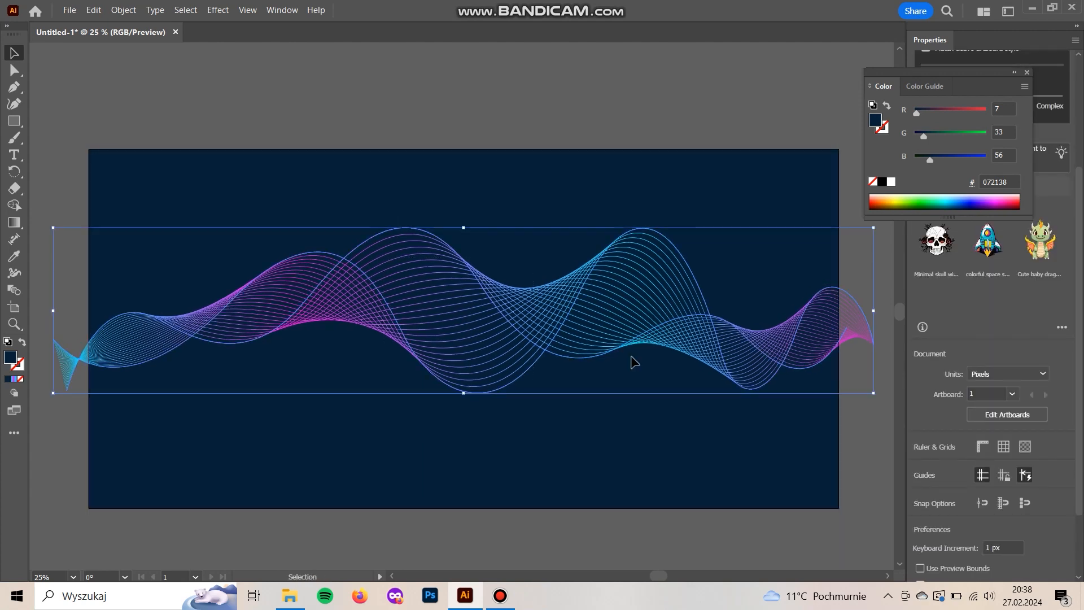
{"action": "key", "text": "ctrl+minus"}
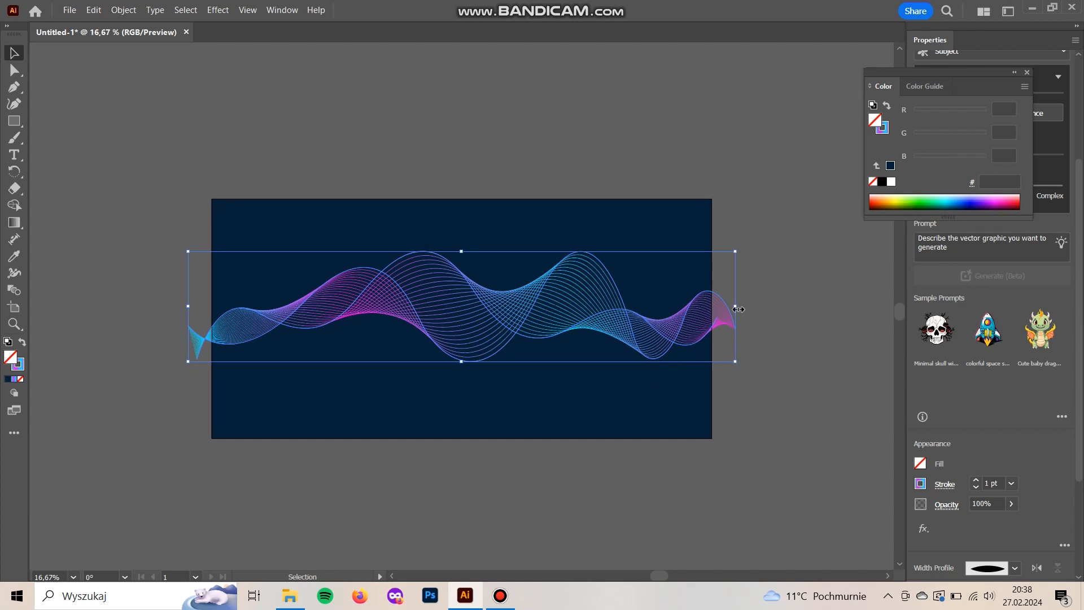
{"action": "left_click_drag", "start_coordinate": [738, 309], "coordinate": [752, 309]}
{"action": "left_click_drag", "start_coordinate": [631, 323], "coordinate": [608, 309]}
- Duplicate the wave blend below the original, and make the copy taller and considerably wider, extending past both sides of the artboard
{"action": "left_click_drag", "start_coordinate": [541, 295], "coordinate": [536, 374]}
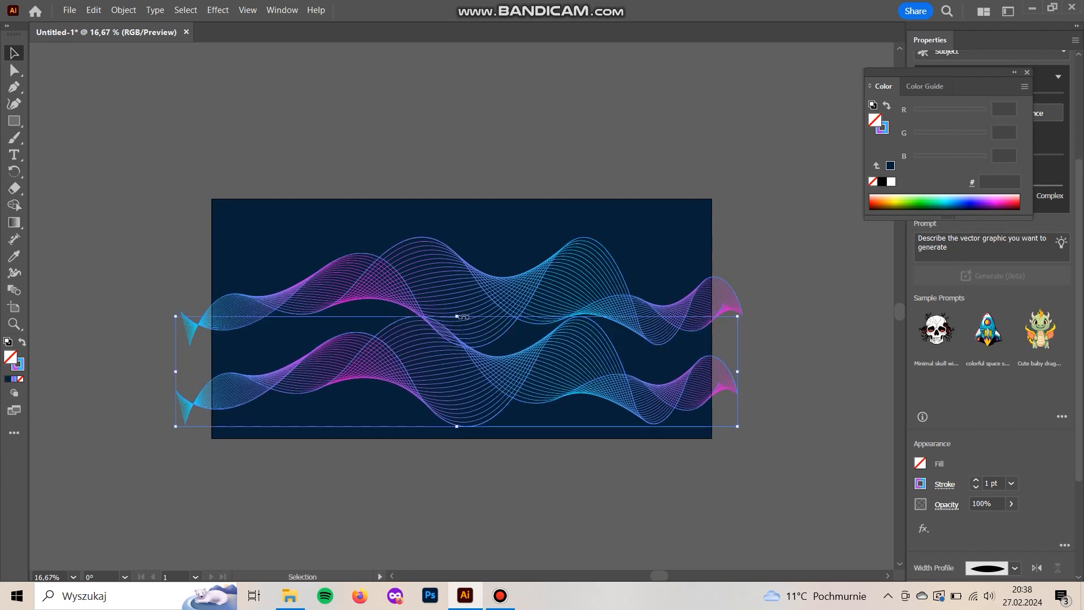
{"action": "left_click_drag", "start_coordinate": [459, 316], "coordinate": [459, 296]}
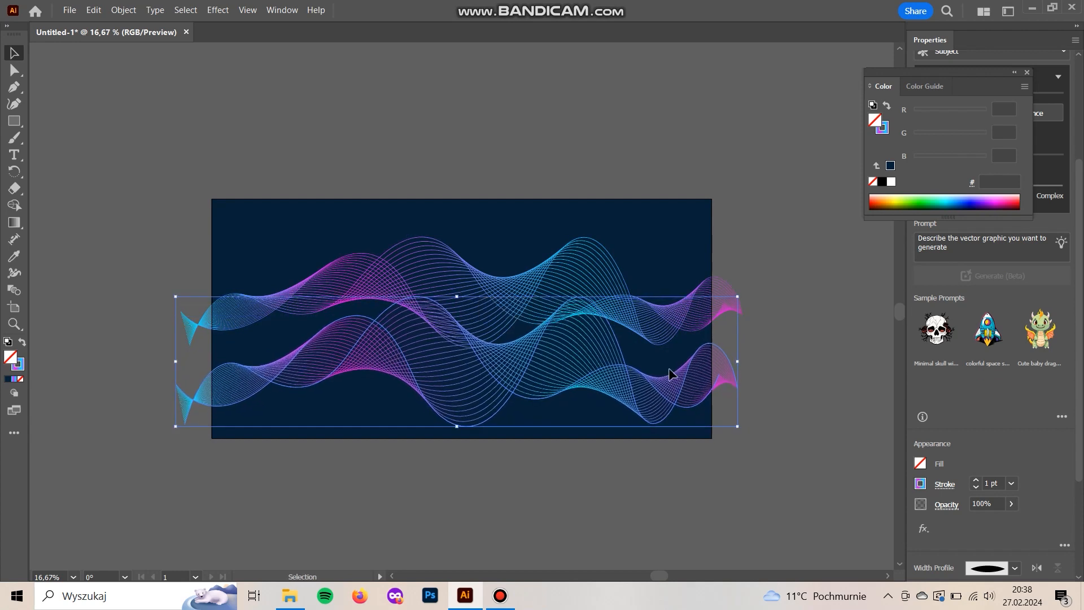
{"action": "left_click_drag", "start_coordinate": [737, 362], "coordinate": [884, 362]}
{"action": "left_click_drag", "start_coordinate": [468, 384], "coordinate": [389, 374]}
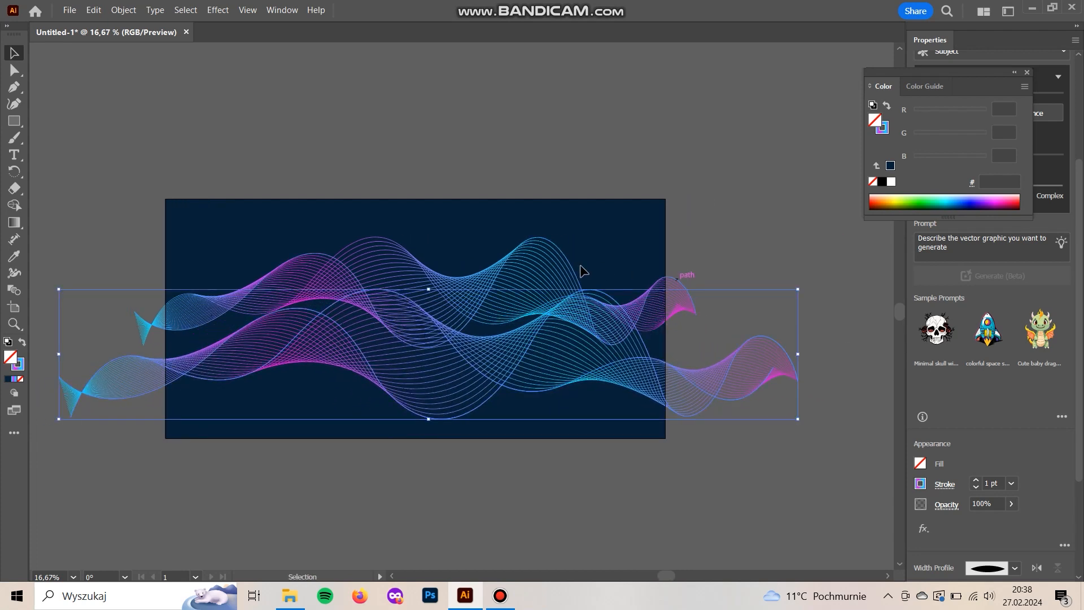
- Rotate the lower wave copy by 180°, shrink it slightly, and deselect it
{"action": "left_click_drag", "start_coordinate": [428, 286], "coordinate": [495, 557]}
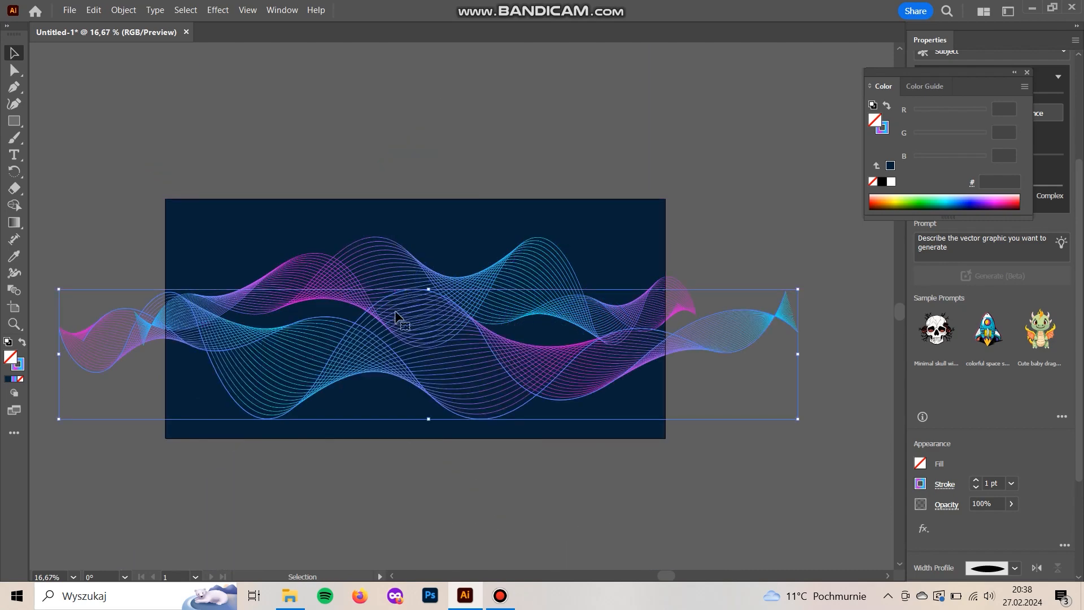
{"action": "left_click_drag", "start_coordinate": [430, 292], "coordinate": [429, 296]}
{"action": "left_click_drag", "start_coordinate": [399, 382], "coordinate": [388, 383]}
{"action": "left_click", "coordinate": [622, 537]}
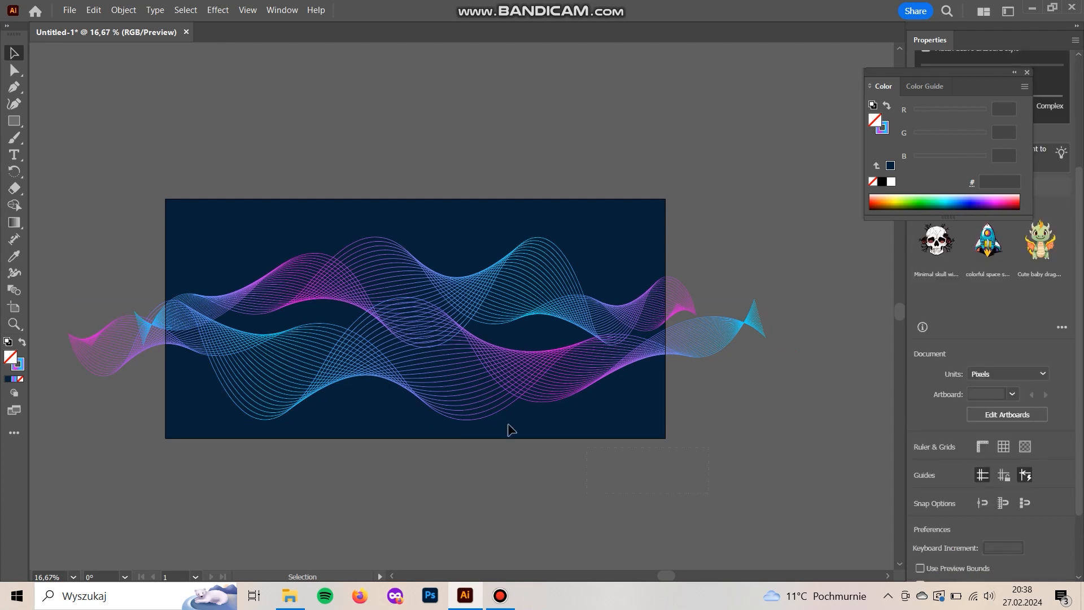
- Select both waves, move them slightly up and to the right, and deselect them
{"action": "left_click", "coordinate": [381, 325]}
{"action": "left_click_drag", "start_coordinate": [381, 325], "coordinate": [392, 312]}
{"action": "left_click", "coordinate": [446, 516]}
- Unlock the navy background rectangle and bring it in front of both waves
{"action": "left_click", "coordinate": [448, 404]}
{"action": "left_click", "coordinate": [434, 438]}
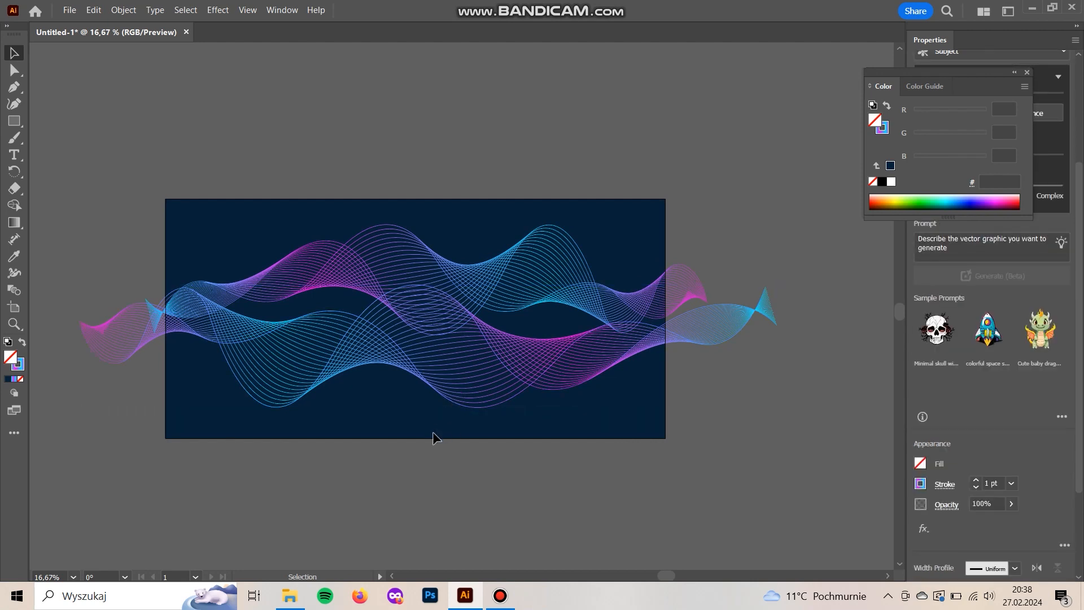
{"action": "left_click", "coordinate": [433, 436]}
{"action": "left_click", "coordinate": [392, 422]}
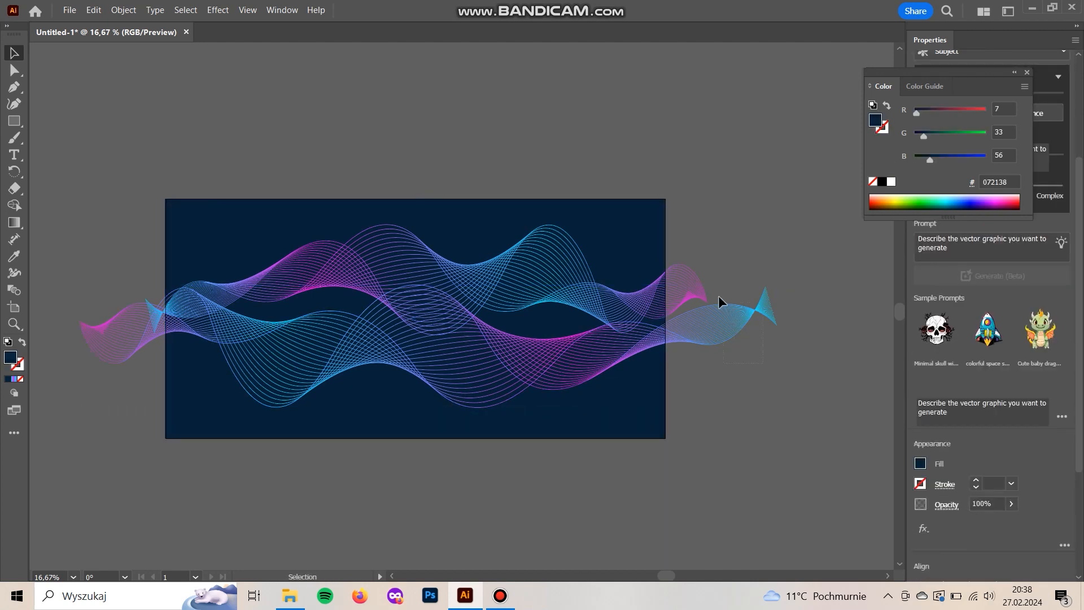
{"action": "left_click", "coordinate": [698, 282]}
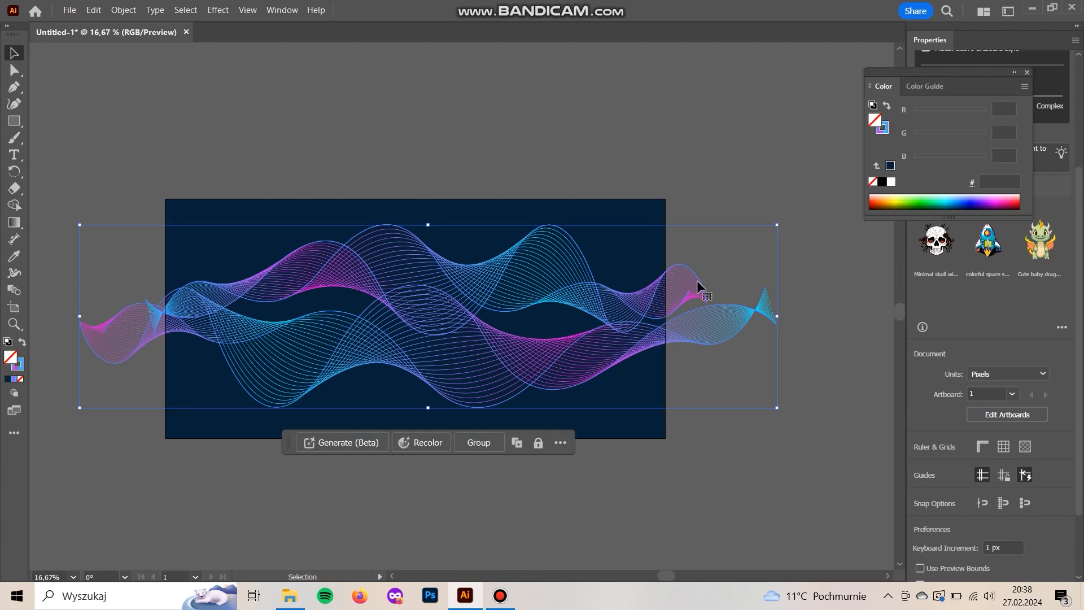
{"action": "left_click", "coordinate": [685, 559]}
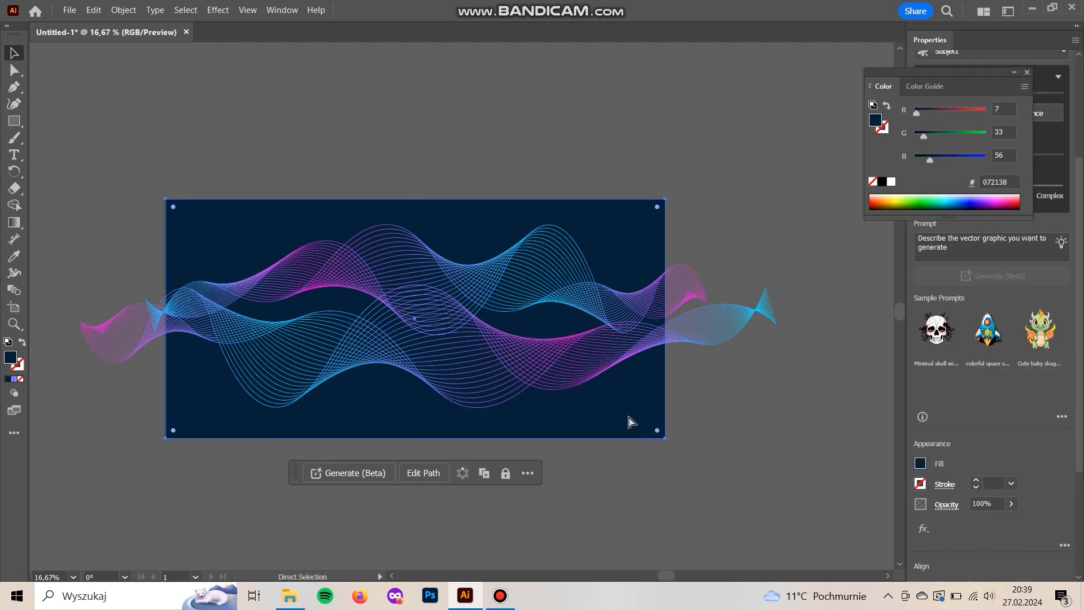
{"action": "key", "text": "ctrl+shift+bracketright"}
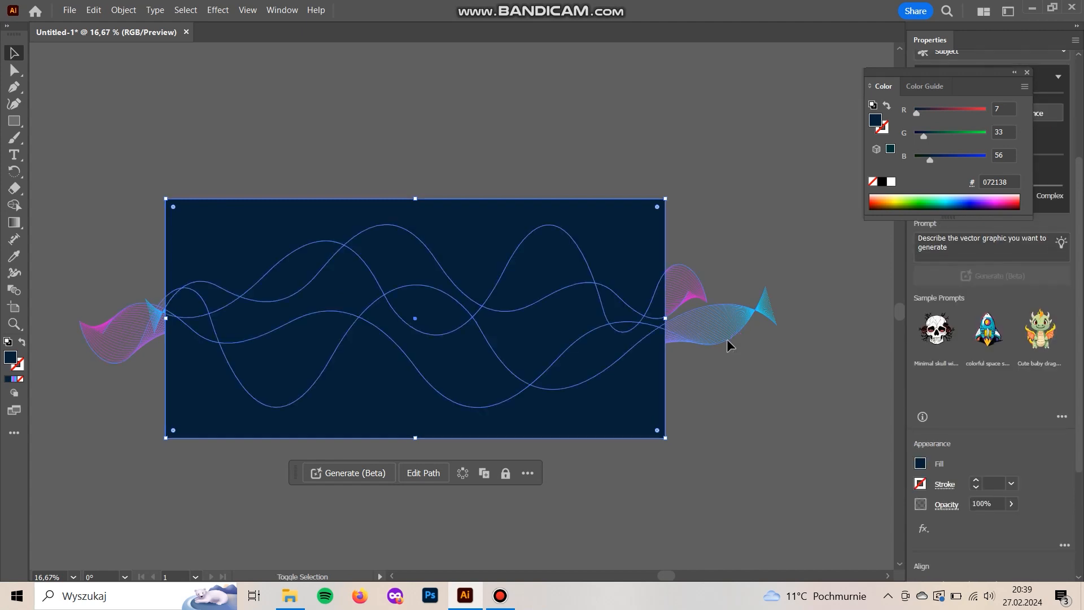
- Make a clipping mask from the rectangle and both waves so the artwork is trimmed to the artboard, and deselect it
{"action": "right_click", "coordinate": [661, 351]}
{"action": "left_click", "coordinate": [700, 250]}
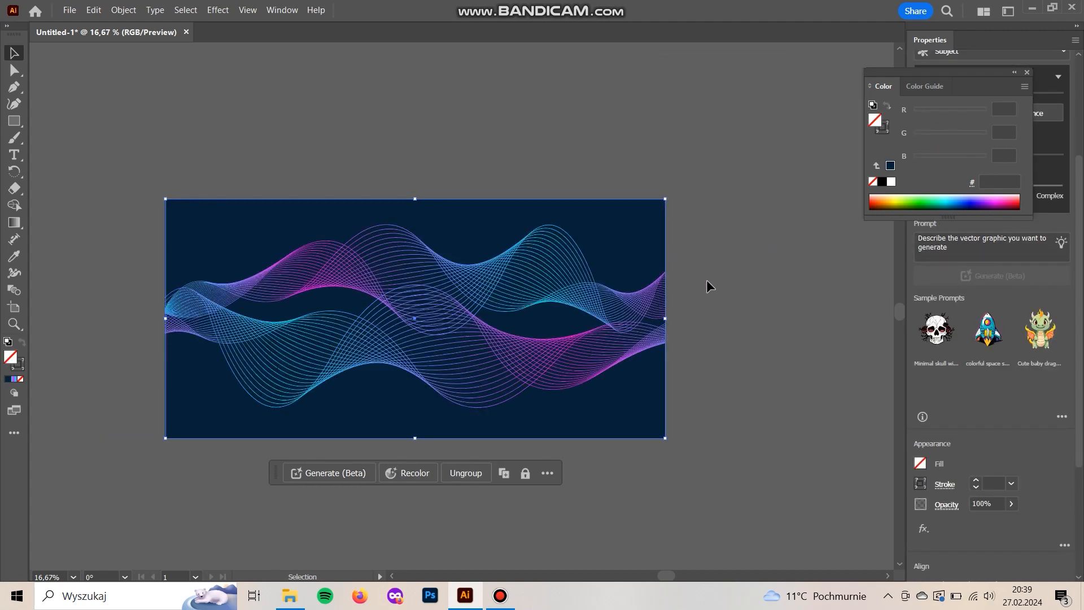
{"action": "left_click", "coordinate": [726, 342]}
{"action": "scroll", "coordinate": [728, 429], "scroll_direction": "down", "scroll_amount": 1}
{"action": "scroll", "coordinate": [728, 429], "scroll_direction": "left", "scroll_amount": 1}
{"action": "key", "text": "ctrl+equal"}
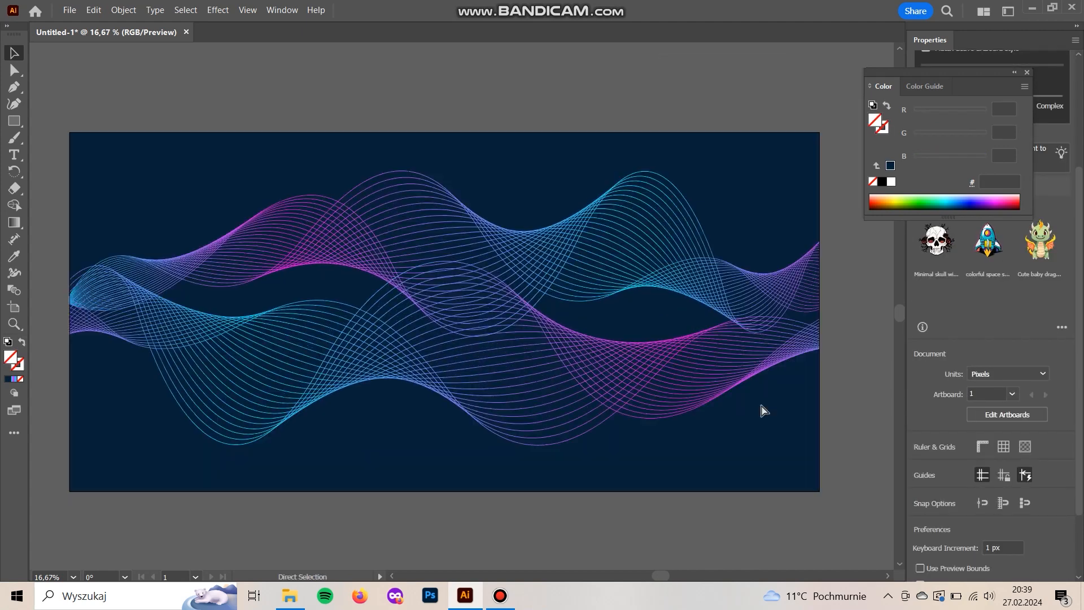
{"action": "left_click_drag", "start_coordinate": [789, 540], "coordinate": [806, 552]}
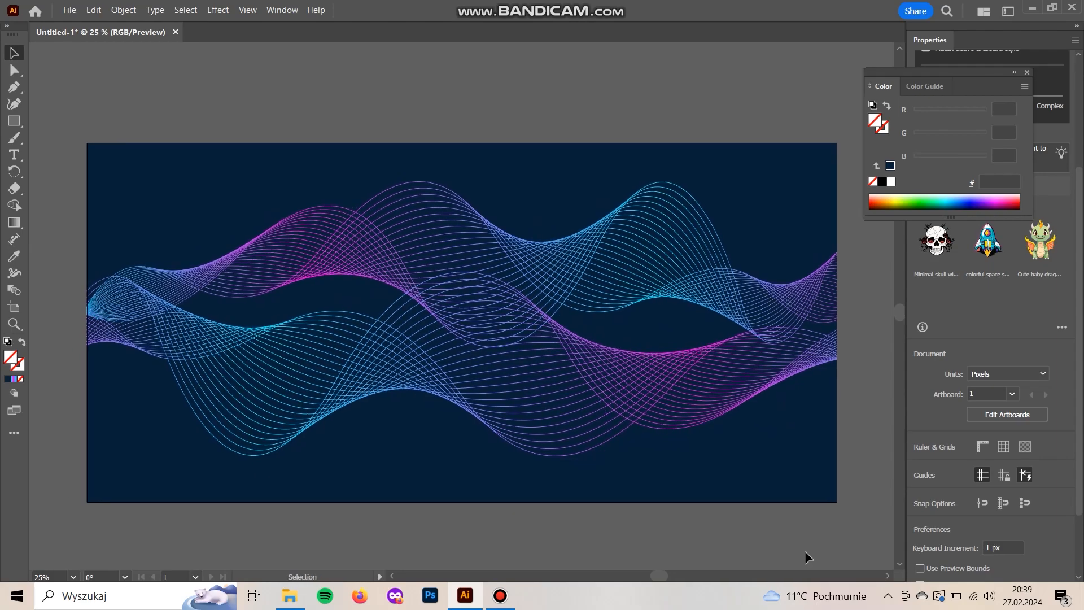